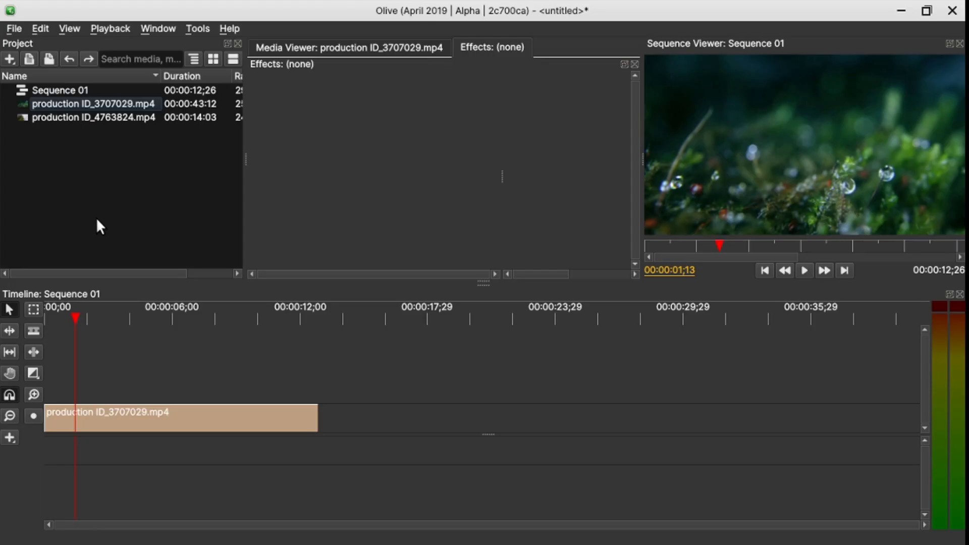
# Undo the imported footage so only Sequence 01 remains and the timeline is empty.
pyautogui.hotkey('ctrl', 'z')
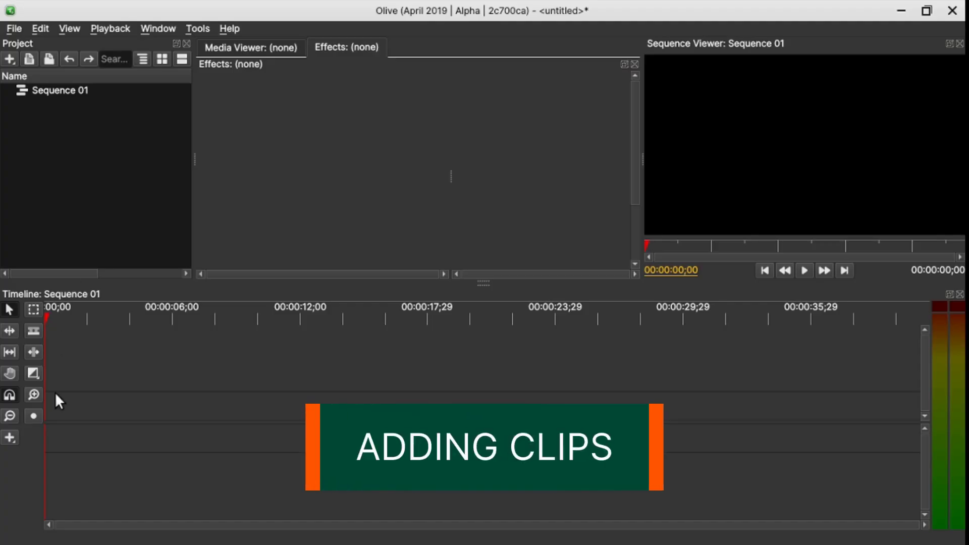
pyautogui.click(8, 439)
# Draw a Title clip at the start of the timeline and bring up its text editor.
pyautogui.click(34, 451)
pyautogui.moveTo(48, 411); pyautogui.dragTo(142, 425)
pyautogui.click(102, 402)
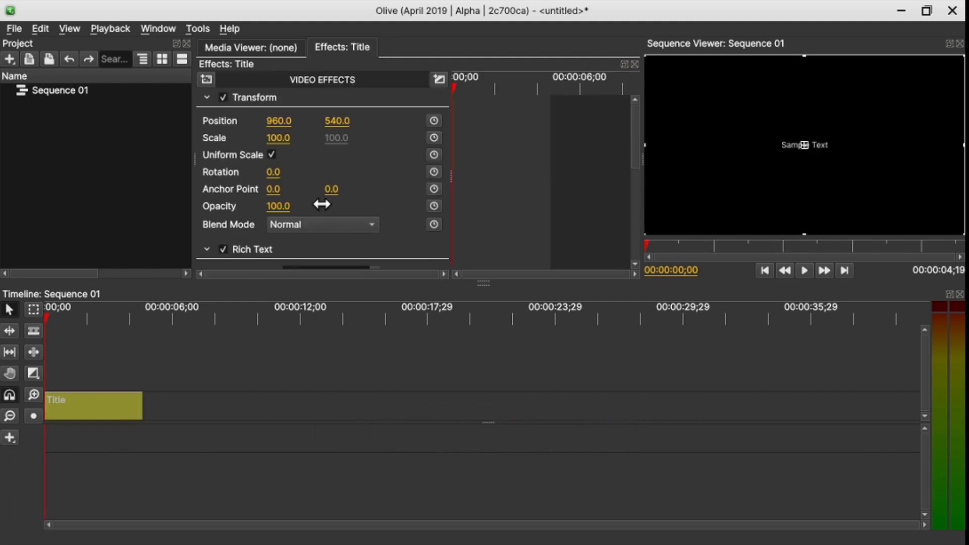
pyautogui.scroll(-3, 328, 212)
pyautogui.click(333, 230)
# Replace the sample text with MOTION TITLE at font size 48 in italic.
pyautogui.moveTo(575, 228); pyautogui.dragTo(315, 178)
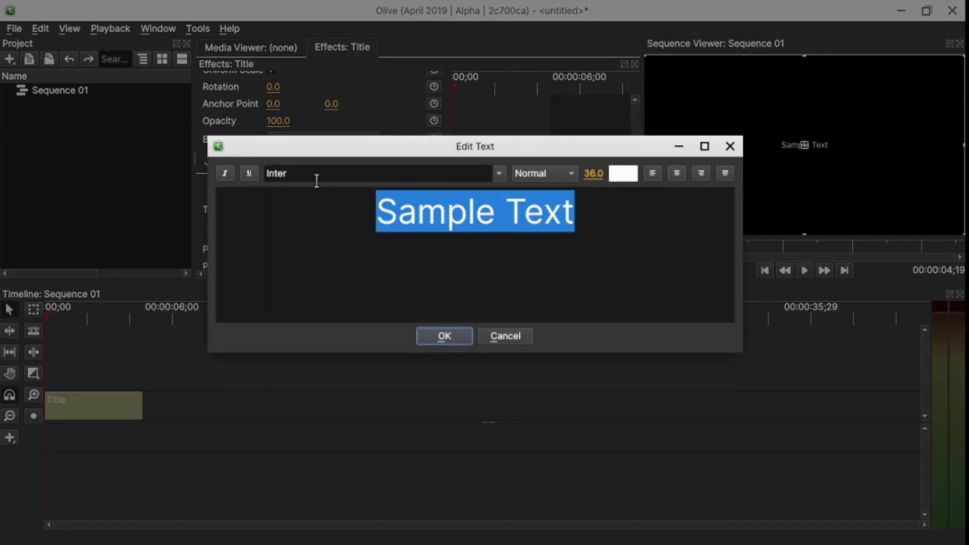
pyautogui.write('MOTION TITLE')
pyautogui.moveTo(596, 227); pyautogui.dragTo(347, 187)
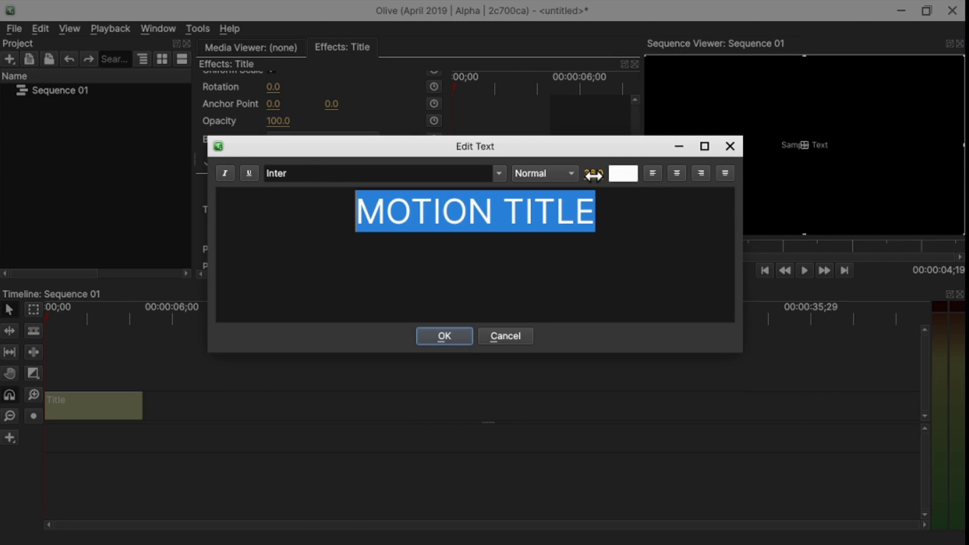
pyautogui.click(594, 175)
pyautogui.write('48')
pyautogui.press('Return')
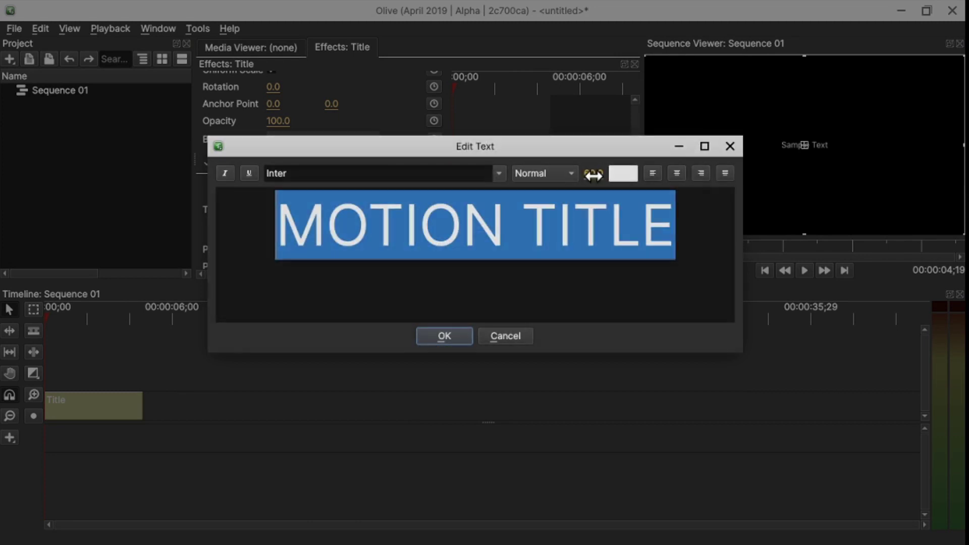
pyautogui.click(225, 173)
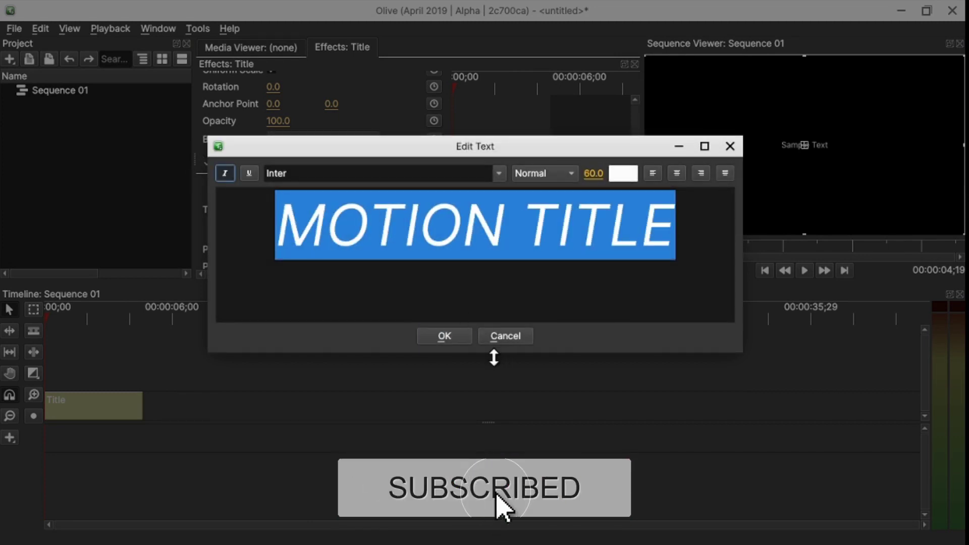
pyautogui.click(446, 336)
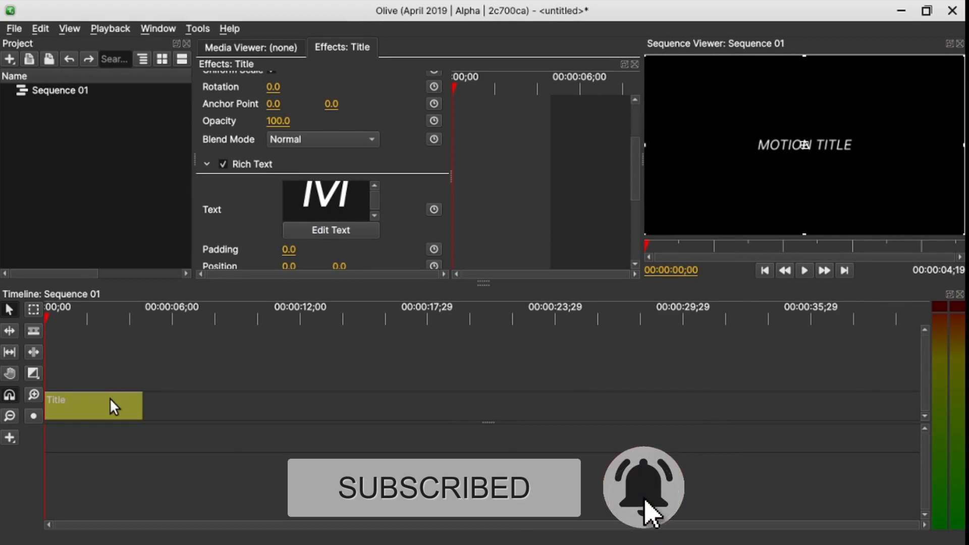
# Add a Solid Color clip on the track above the Title clip.
pyautogui.click(8, 439)
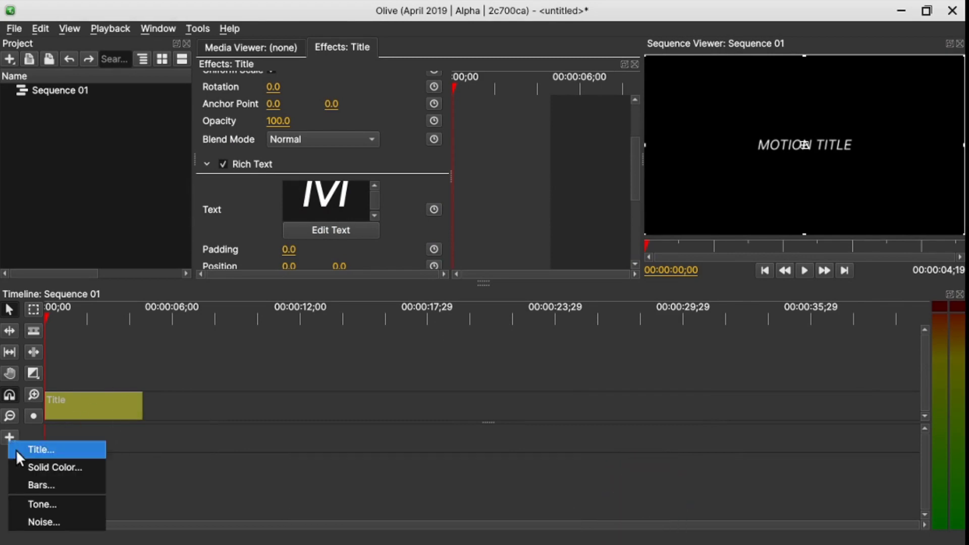
pyautogui.click(35, 468)
pyautogui.moveTo(49, 384); pyautogui.dragTo(139, 404)
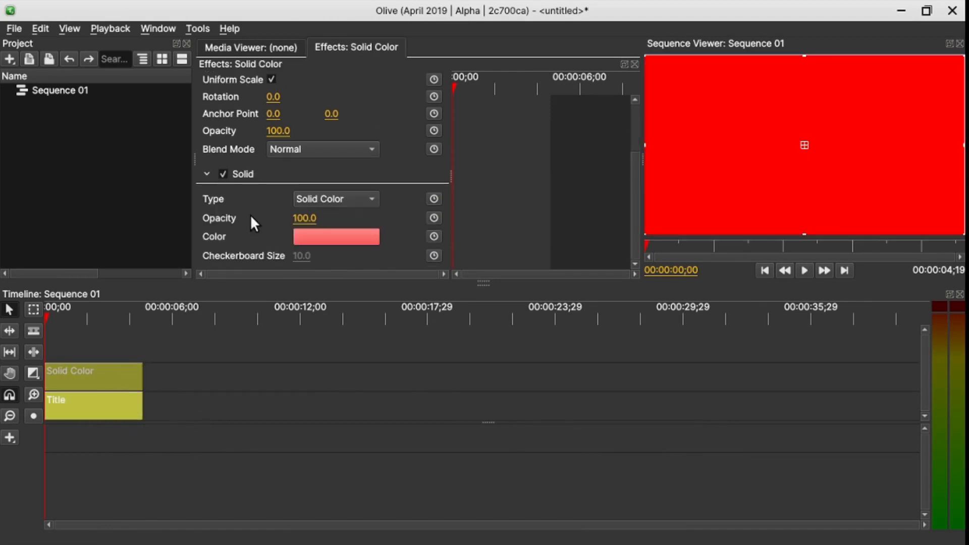
pyautogui.scroll(3, 250, 214)
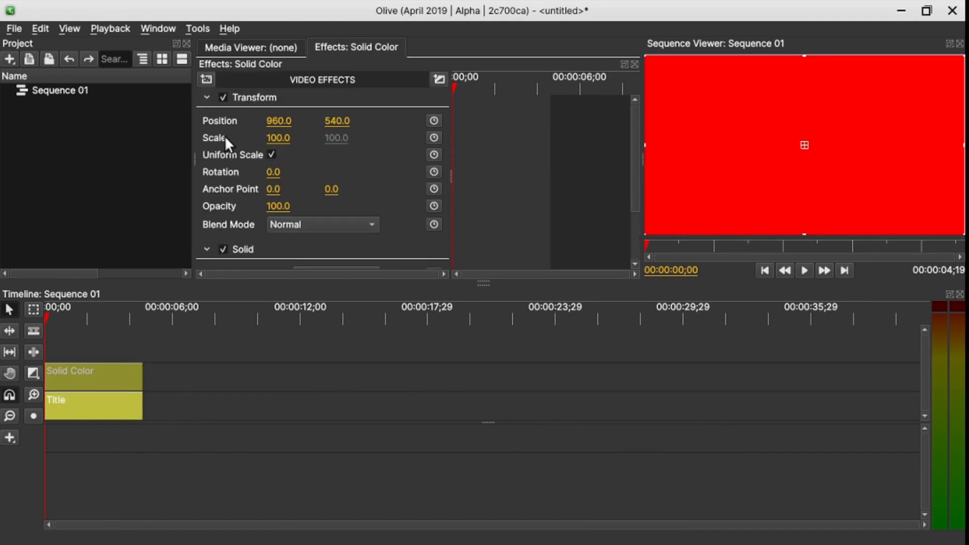
# Turn off uniform scale and make the solid a thin bar: scale 1 × 15, rotated 15°.
pyautogui.click(271, 155)
pyautogui.click(278, 139)
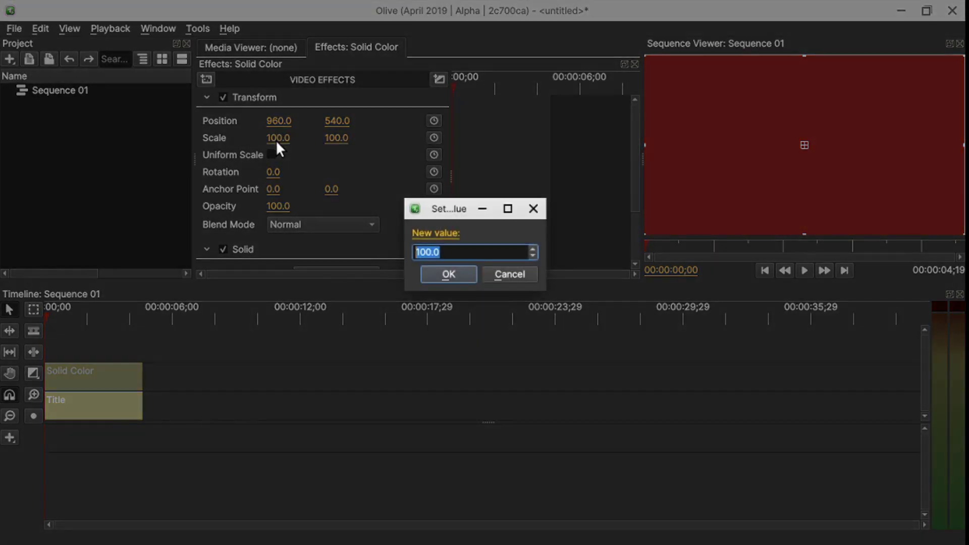
pyautogui.write('1')
pyautogui.press('Return')
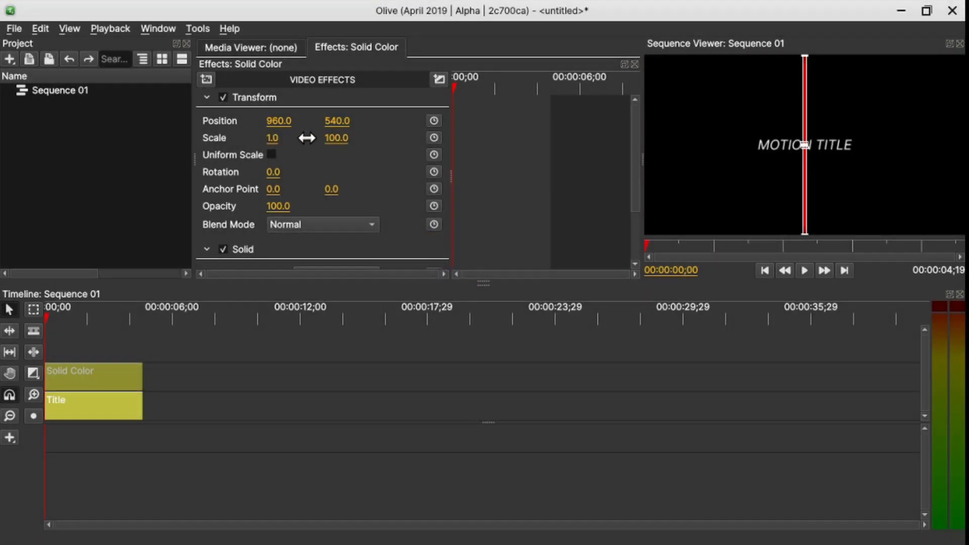
pyautogui.click(329, 140)
pyautogui.write('15')
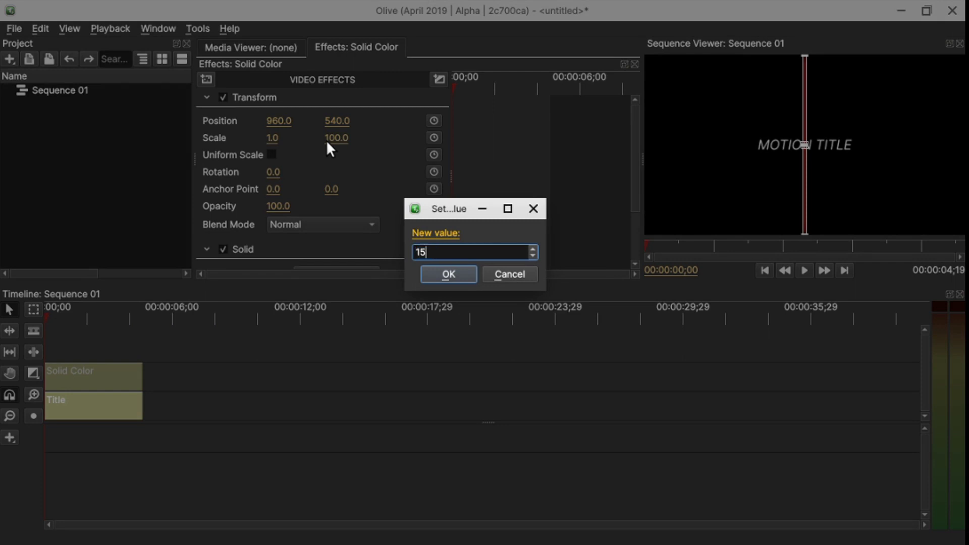
pyautogui.press('Return')
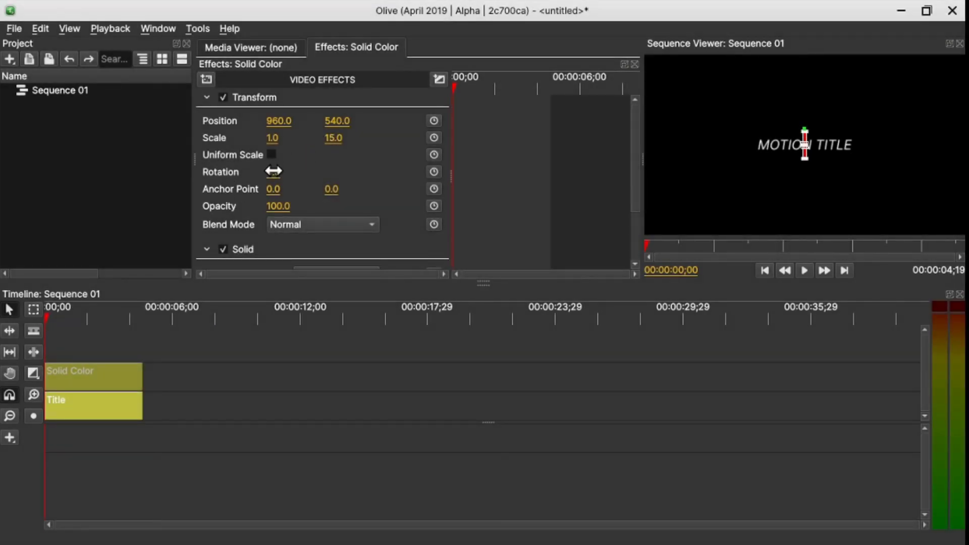
pyautogui.moveTo(273, 172); pyautogui.dragTo(280, 171)
pyautogui.click(172, 380)
pyautogui.click(95, 387)
# Add a second Solid Color clip on the top track.
pyautogui.click(11, 437)
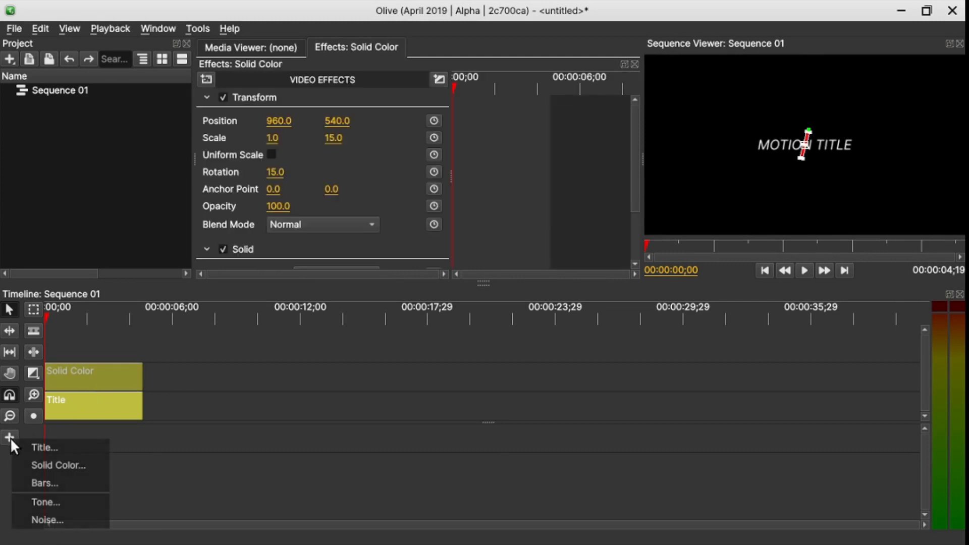
pyautogui.click(39, 464)
pyautogui.moveTo(54, 347); pyautogui.dragTo(140, 360)
# Make the top solid teal at 50 opacity.
pyautogui.click(117, 344)
pyautogui.scroll(-4, 333, 172)
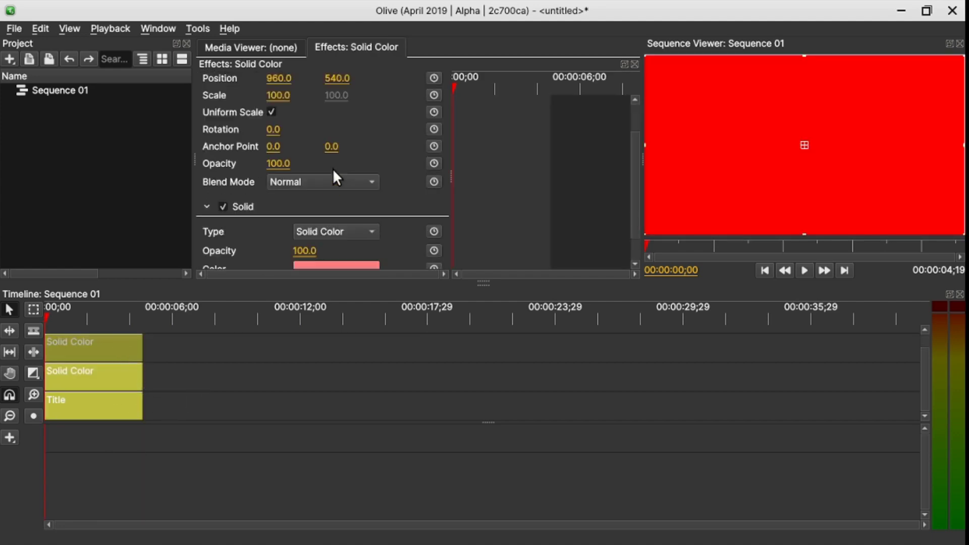
pyautogui.click(332, 237)
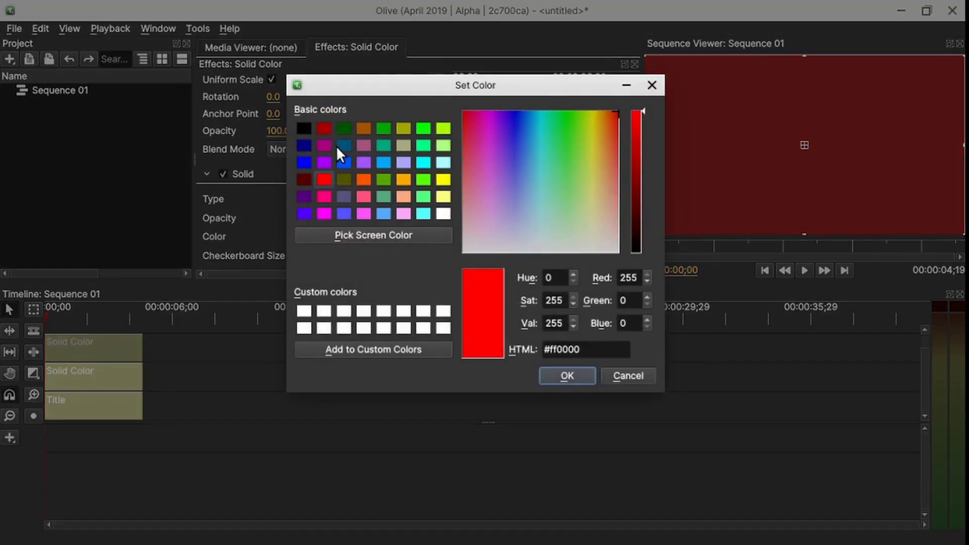
pyautogui.click(383, 146)
pyautogui.press('Return')
pyautogui.click(305, 217)
pyautogui.write('50')
pyautogui.press('Return')
# Rotate the teal solid 15°, scale it to 200, and shift it left to X -1037.
pyautogui.scroll(4, 259, 174)
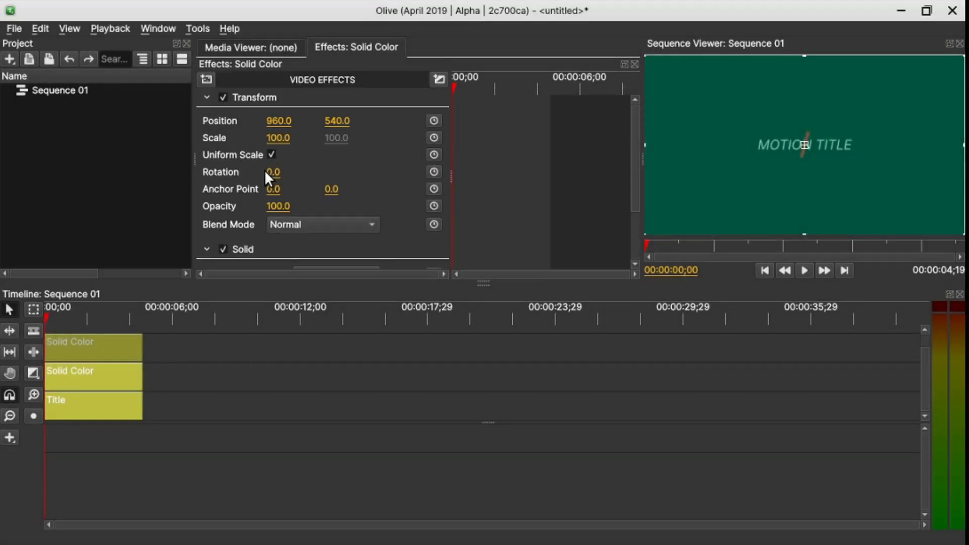
pyautogui.click(273, 172)
pyautogui.write('15')
pyautogui.press('Return')
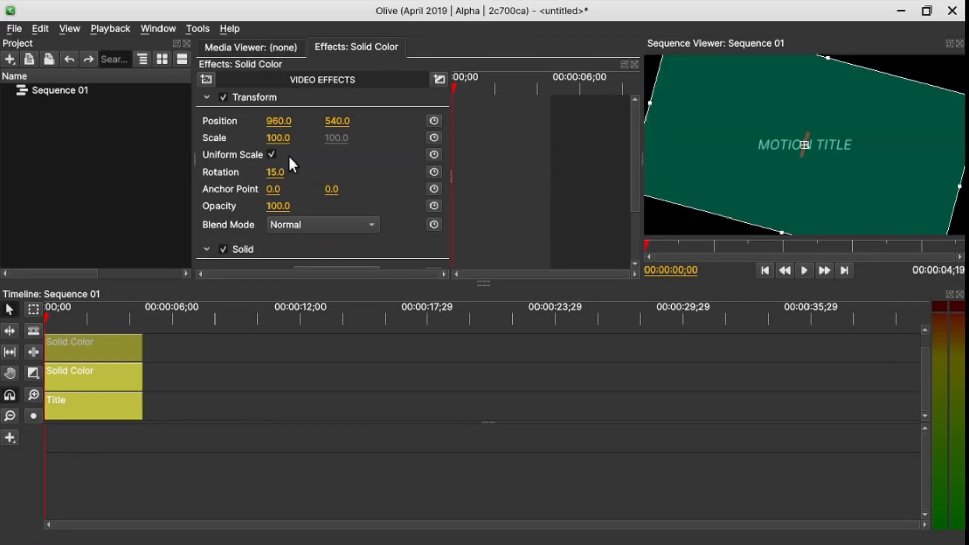
pyautogui.click(277, 135)
pyautogui.write('200')
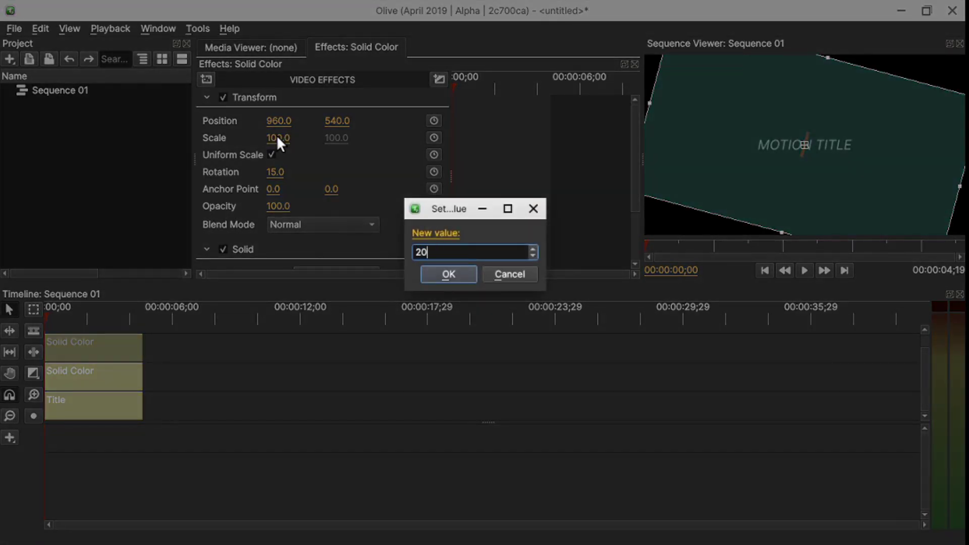
pyautogui.press('Return')
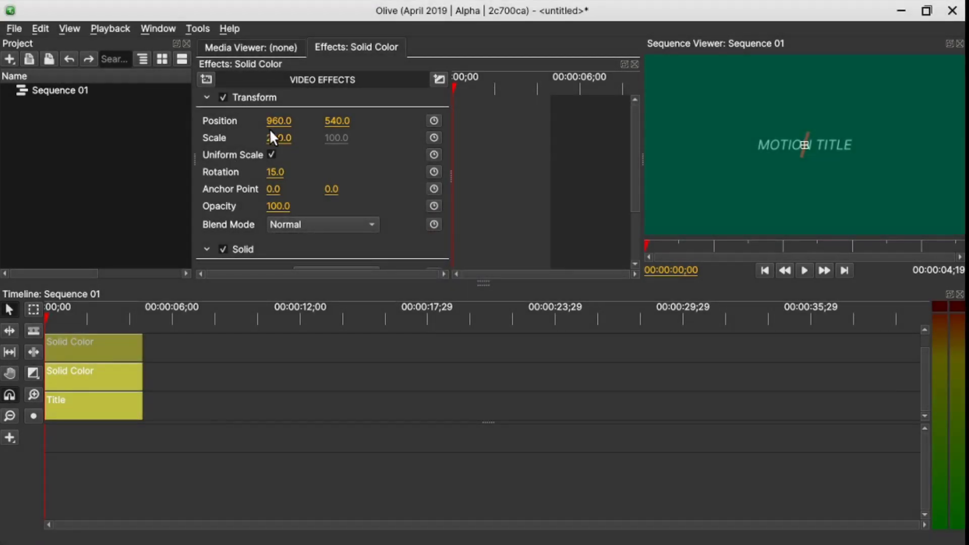
pyautogui.moveTo(801, 145); pyautogui.dragTo(469, 144)
# Add a new Title clip on the top track and bring up its text editor.
pyautogui.click(199, 385)
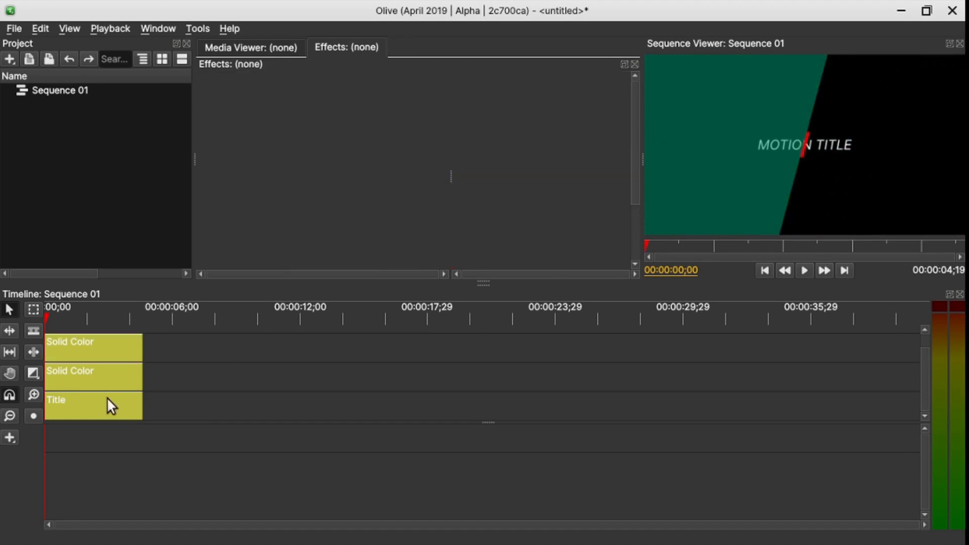
pyautogui.click(9, 437)
pyautogui.click(31, 447)
pyautogui.moveTo(49, 323); pyautogui.dragTo(137, 336)
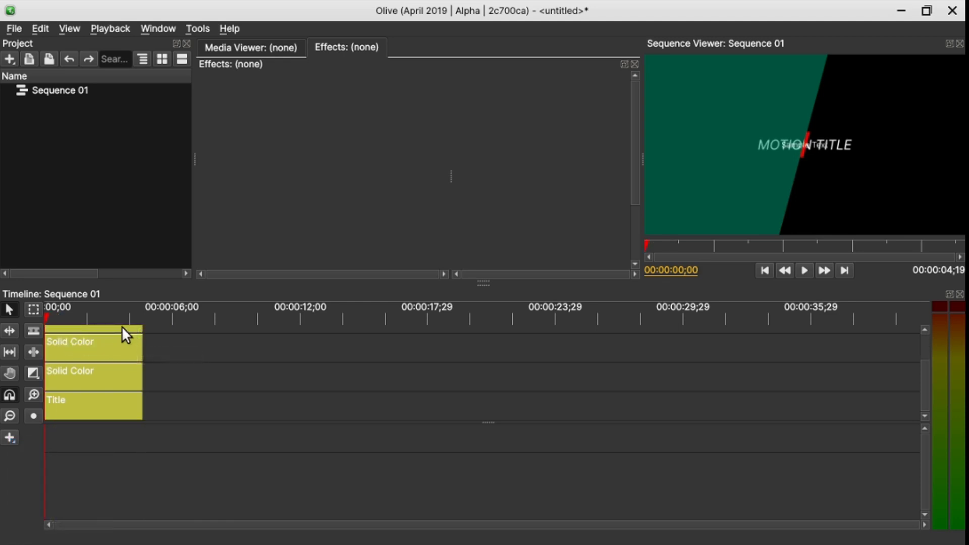
pyautogui.scroll(-3, 332, 170)
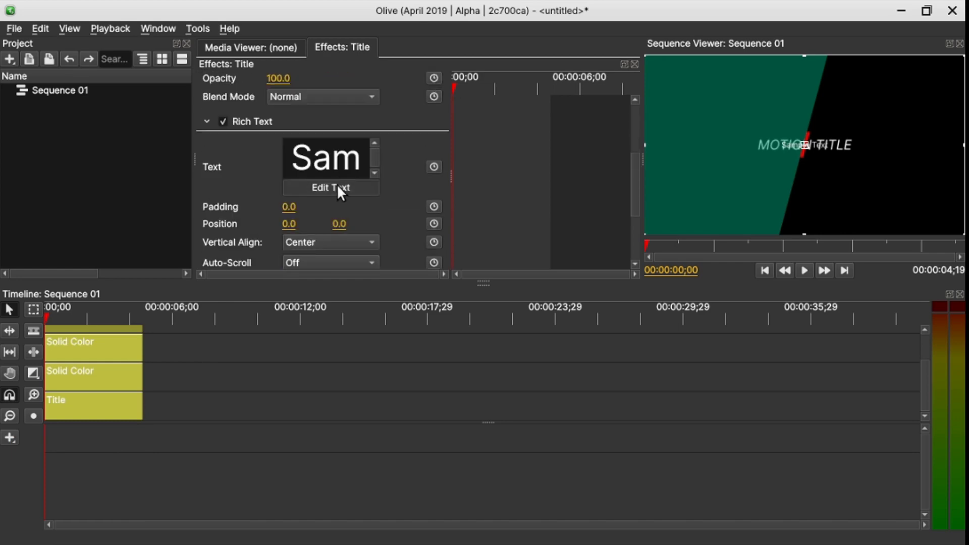
pyautogui.click(338, 185)
# Replace the sample text with OLIVE at font size 100.
pyautogui.moveTo(601, 216); pyautogui.dragTo(323, 191)
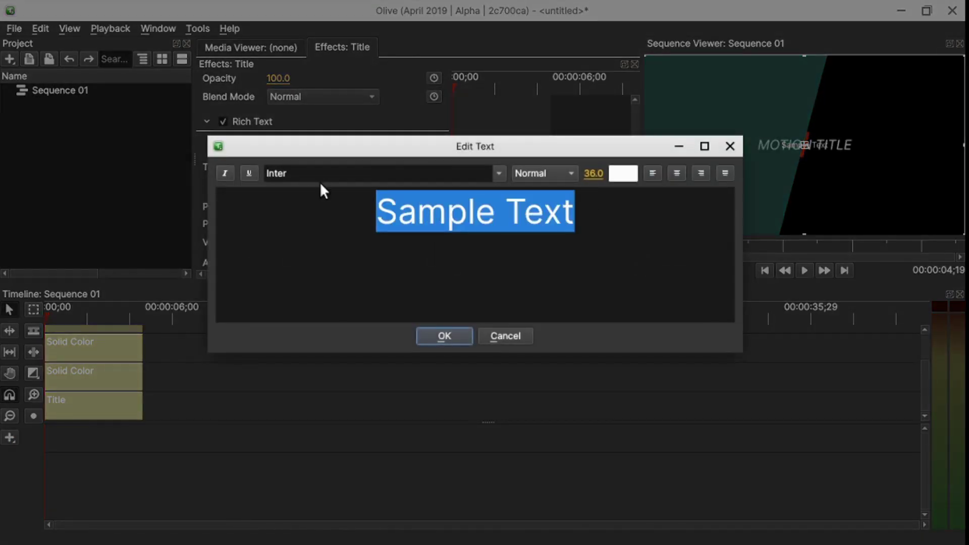
pyautogui.write('OLIVE')
pyautogui.hotkey('ctrl', 'a')
pyautogui.click(594, 172)
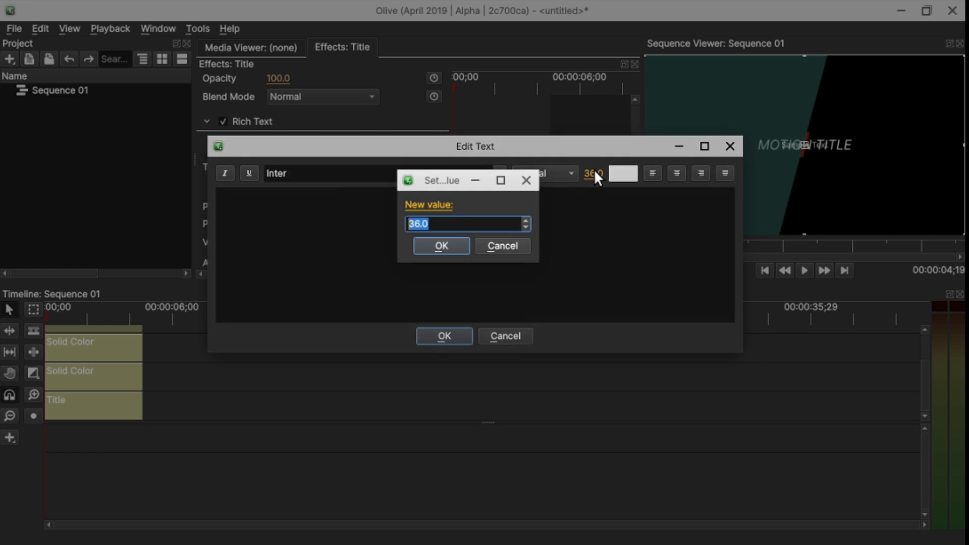
pyautogui.write('100')
pyautogui.press('Return')
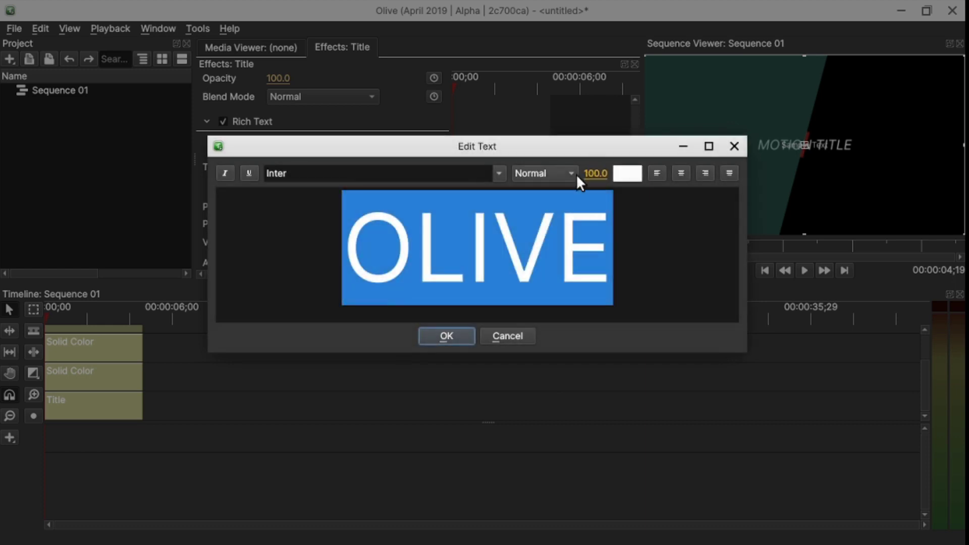
# Set OLIVE to Extra Bold italic in pale yellow and apply the edit.
pyautogui.click(559, 174)
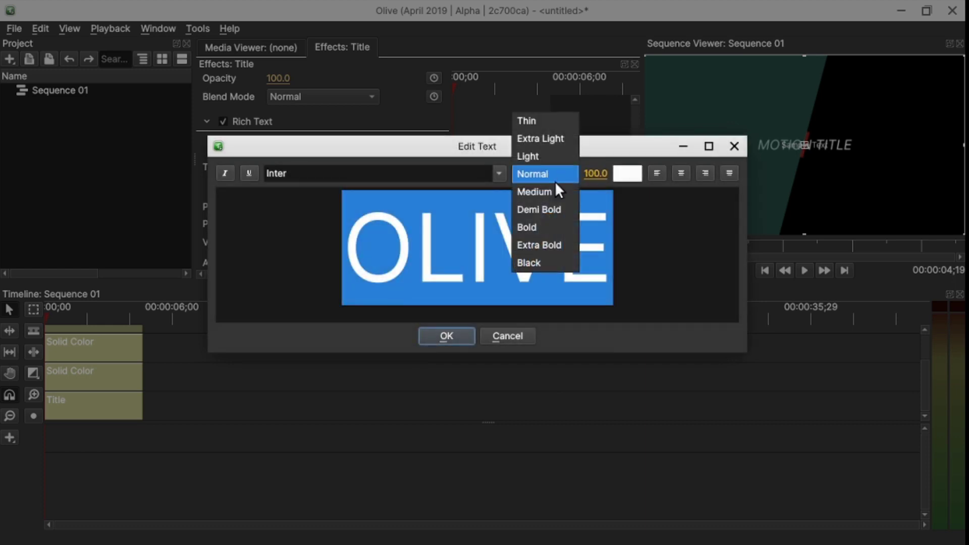
pyautogui.click(538, 246)
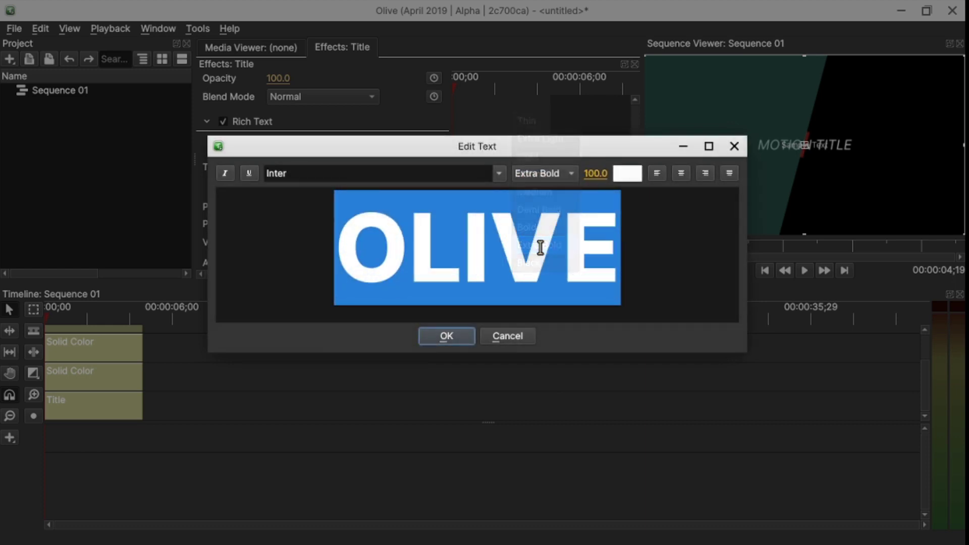
pyautogui.click(225, 173)
pyautogui.click(626, 174)
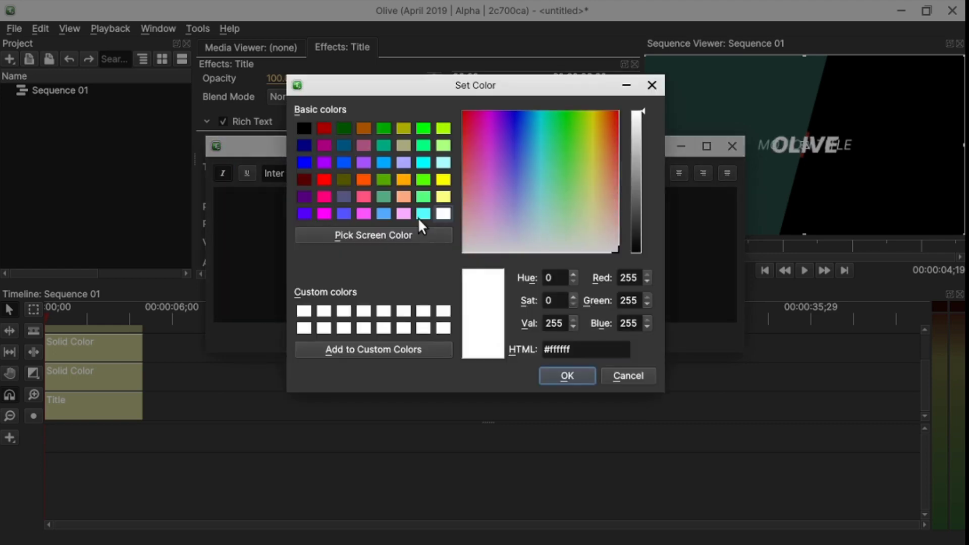
pyautogui.doubleClick(442, 196)
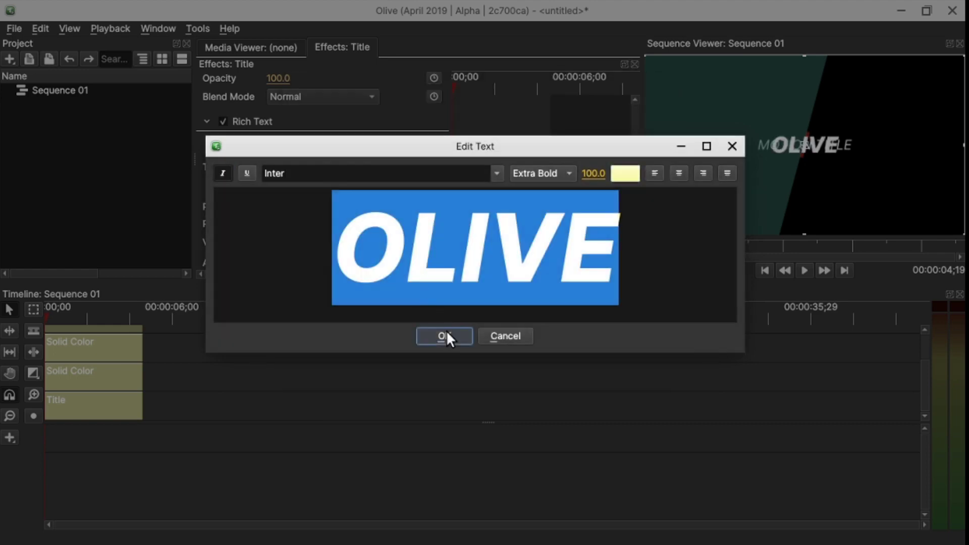
pyautogui.click(446, 331)
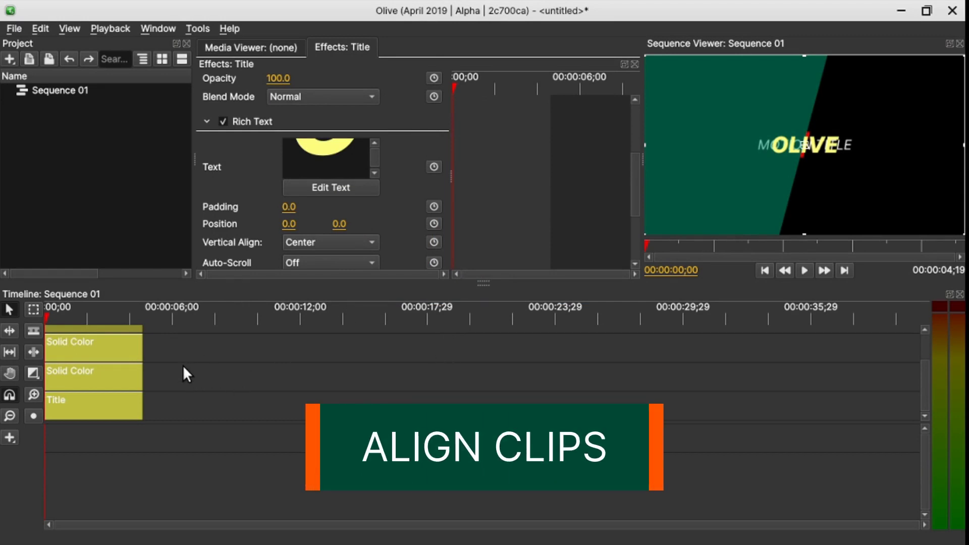
# Move the red bar down and left to position 851 × 954.
pyautogui.click(113, 377)
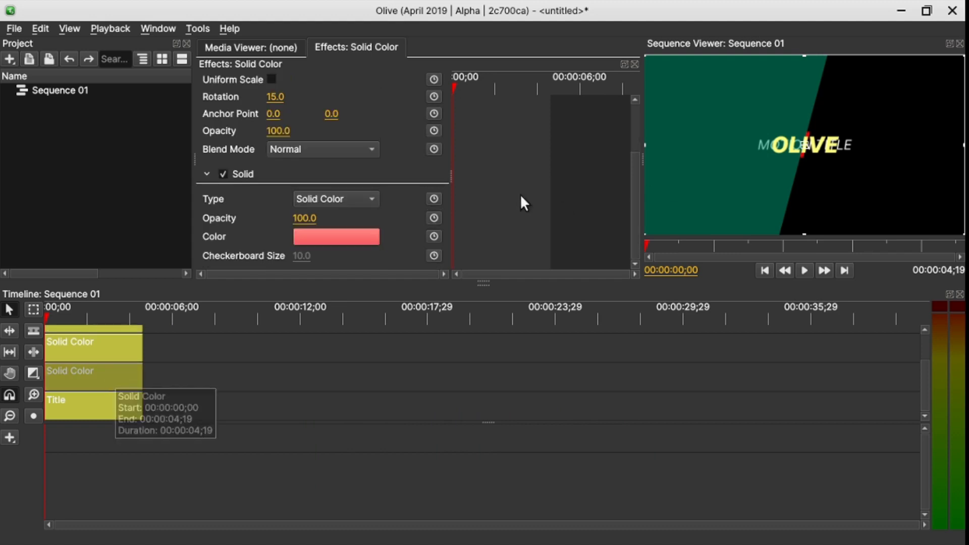
pyautogui.scroll(3, 226, 197)
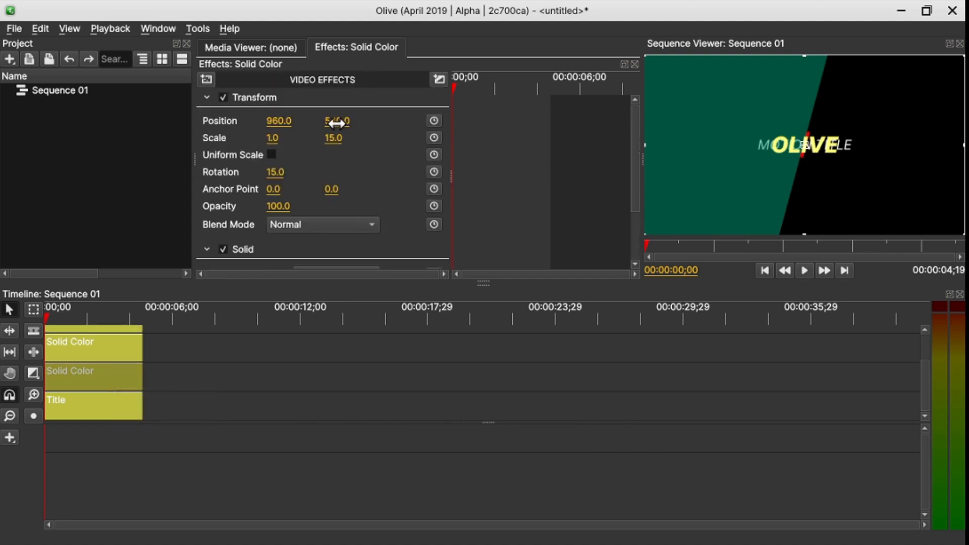
pyautogui.moveTo(336, 121); pyautogui.dragTo(404, 120)
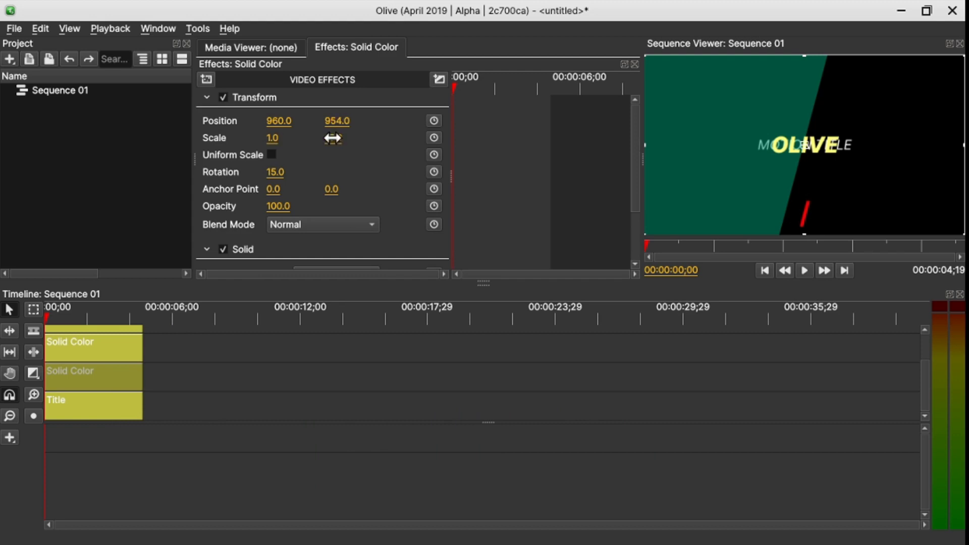
pyautogui.moveTo(279, 121); pyautogui.dragTo(259, 120)
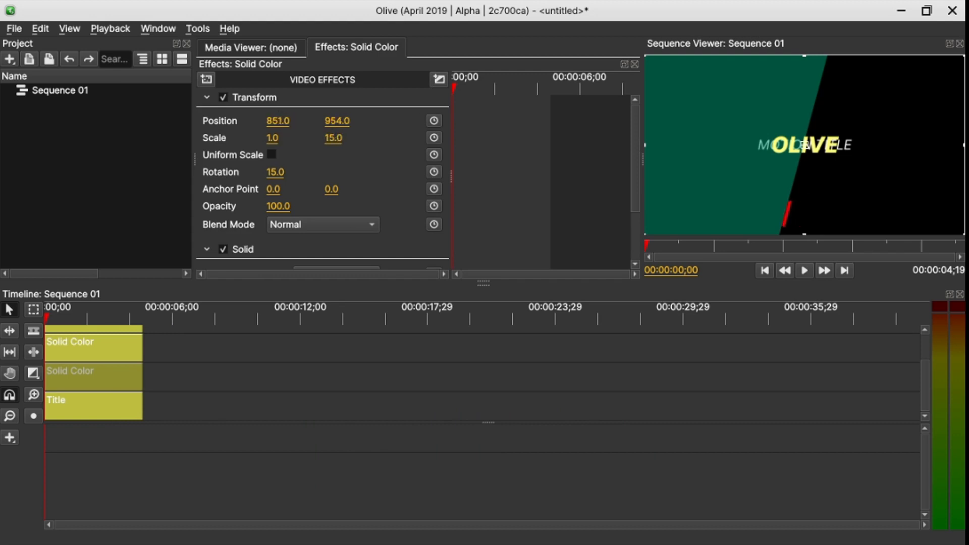
# Move MOTION TITLE to 1169 × 954, just right of the red bar.
pyautogui.click(93, 405)
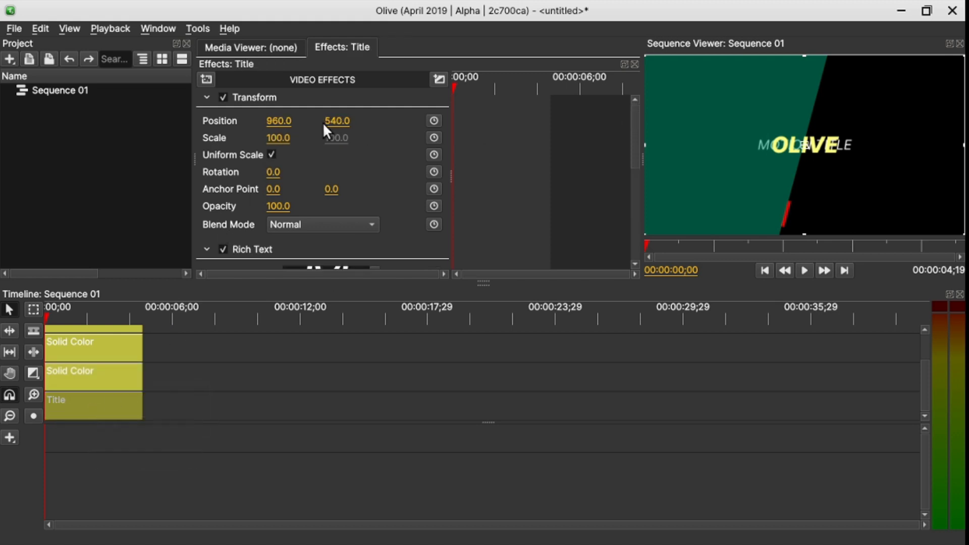
pyautogui.moveTo(336, 121); pyautogui.dragTo(358, 135)
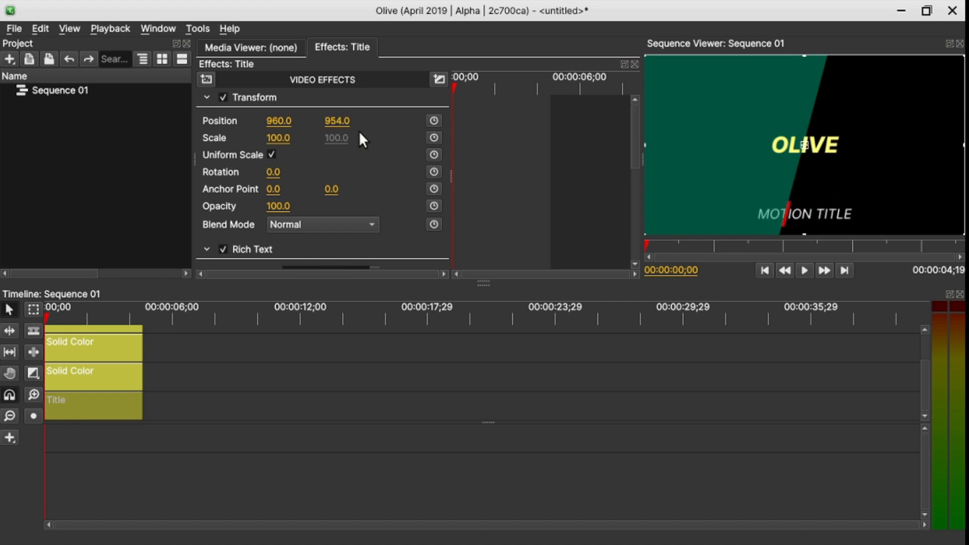
pyautogui.moveTo(275, 124); pyautogui.dragTo(323, 124)
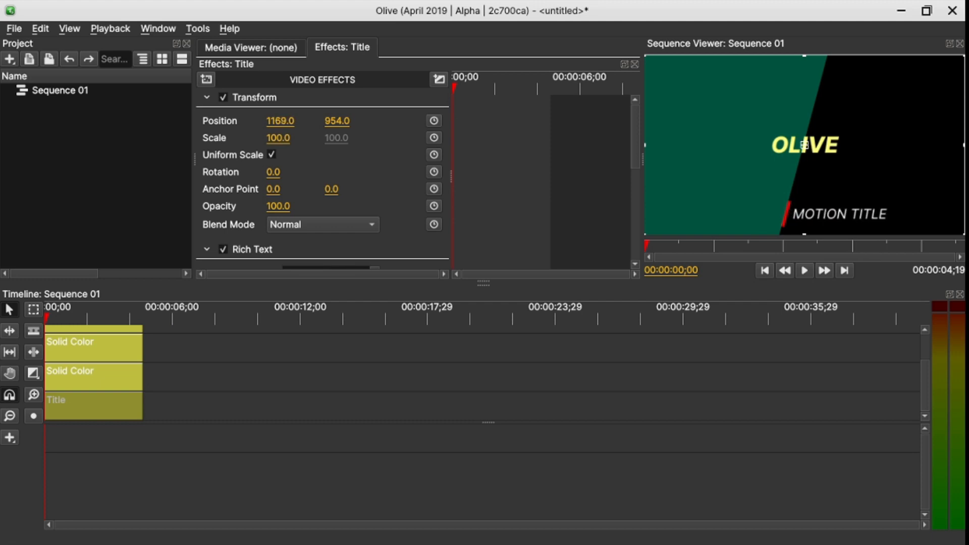
pyautogui.click(110, 331)
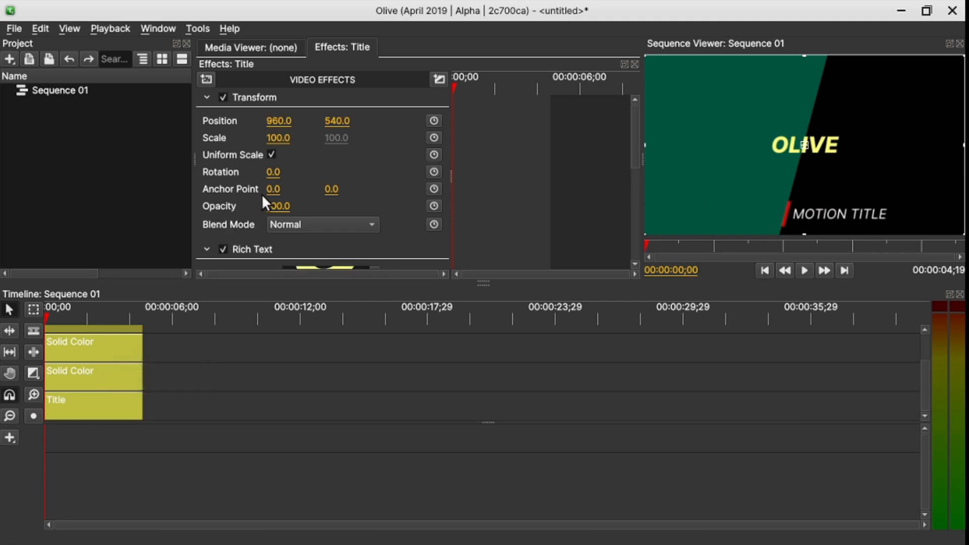
# Move OLIVE to position 610 × 954, left of the red bar and level with MOTION TITLE.
pyautogui.moveTo(336, 121); pyautogui.dragTo(236, 123)
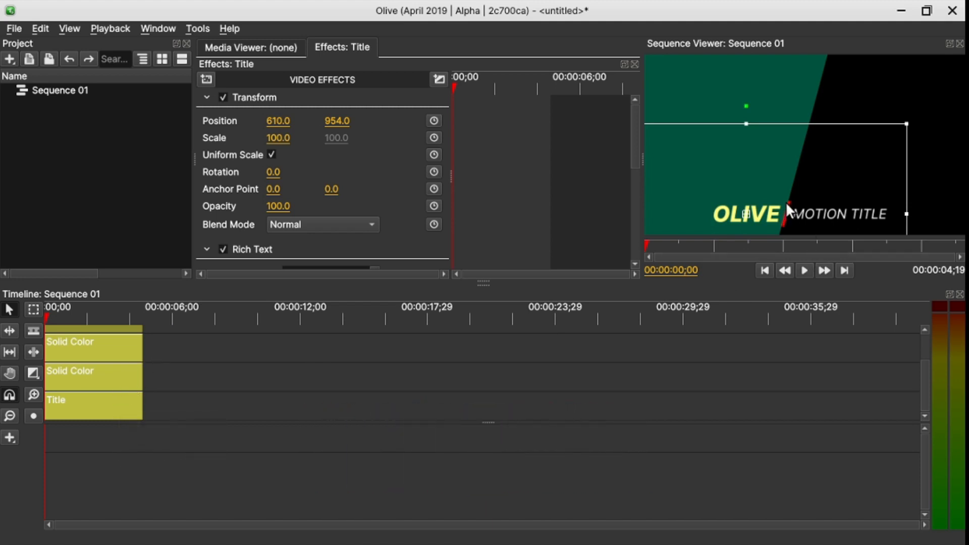
pyautogui.click(96, 383)
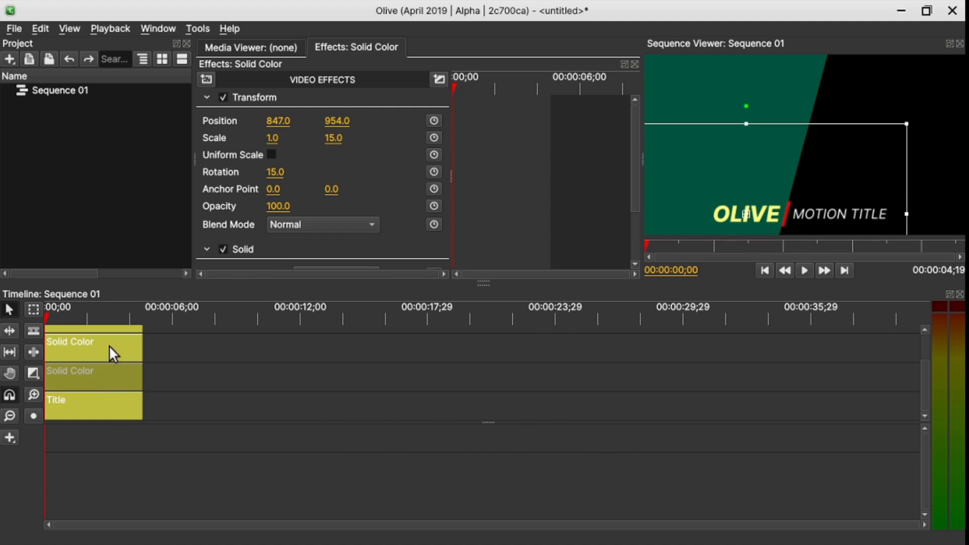
# Keyframe the red bar's horizontal scale from 0 at the start to 1 at 00:00:00;11, Bezier-eased.
pyautogui.click(434, 138)
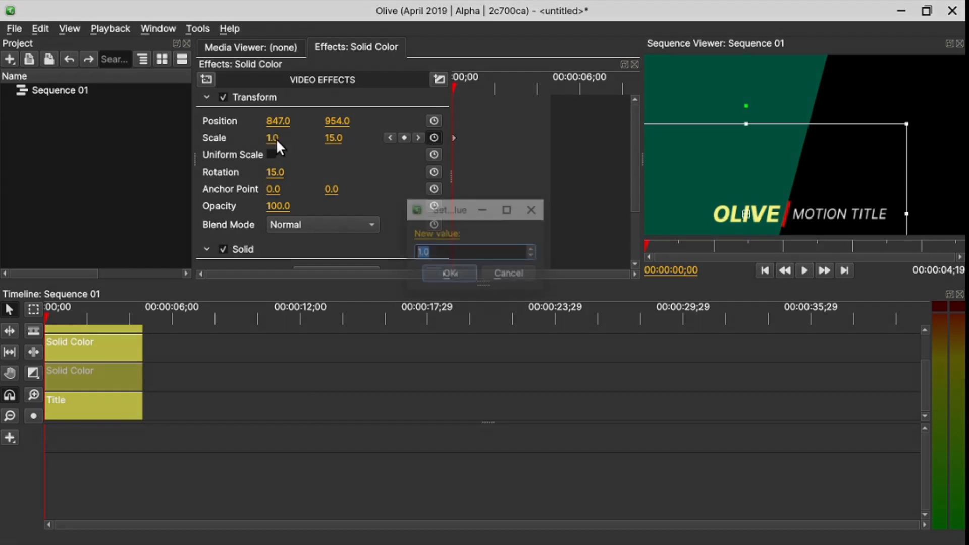
pyautogui.click(275, 138)
pyautogui.write('0')
pyautogui.press('Return')
pyautogui.moveTo(455, 82); pyautogui.dragTo(458, 84)
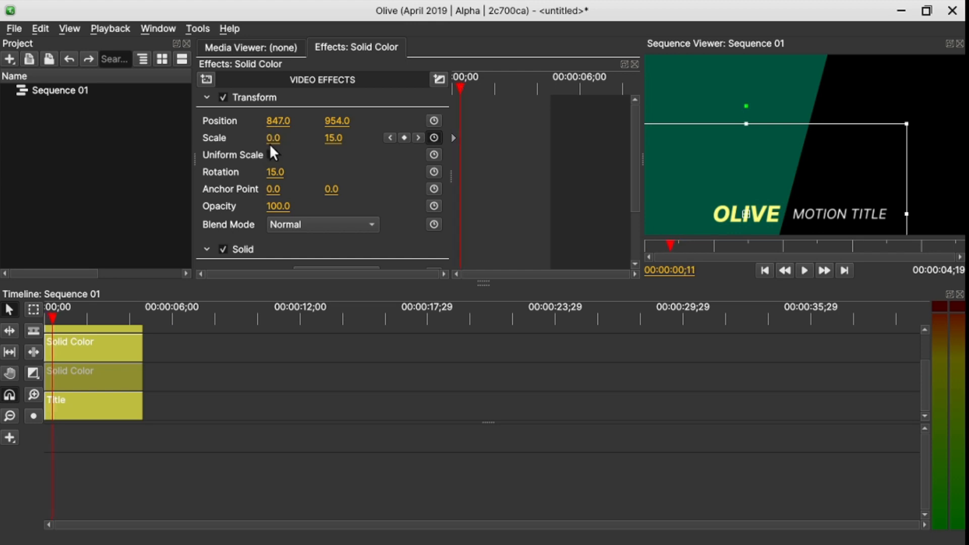
pyautogui.click(274, 136)
pyautogui.write('1')
pyautogui.press('Return')
pyautogui.rightClick(461, 138)
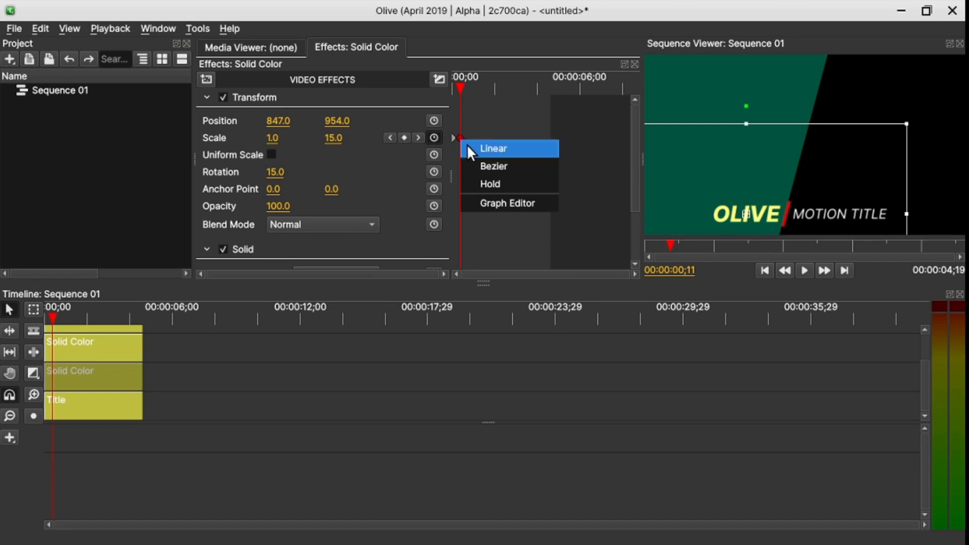
pyautogui.click(490, 165)
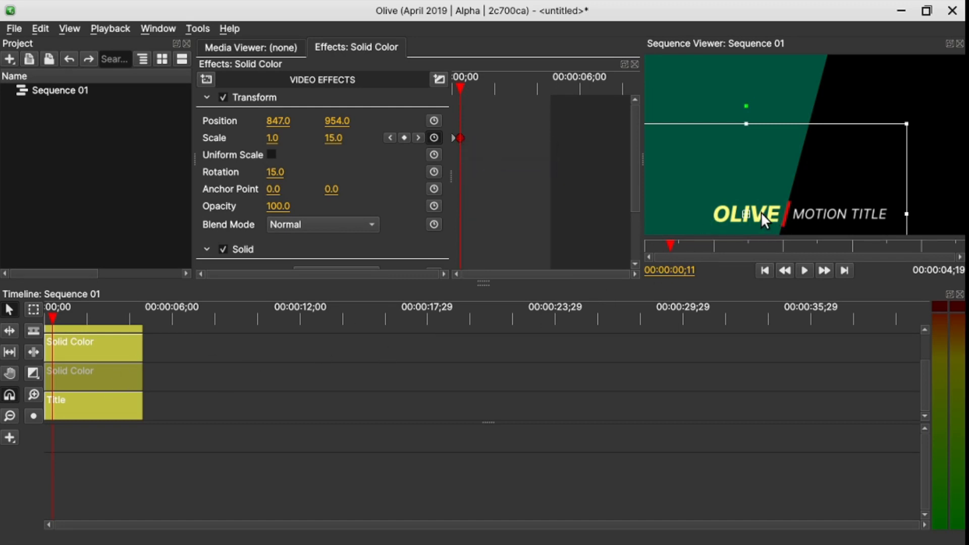
pyautogui.hotkey('ctrl', 'a')
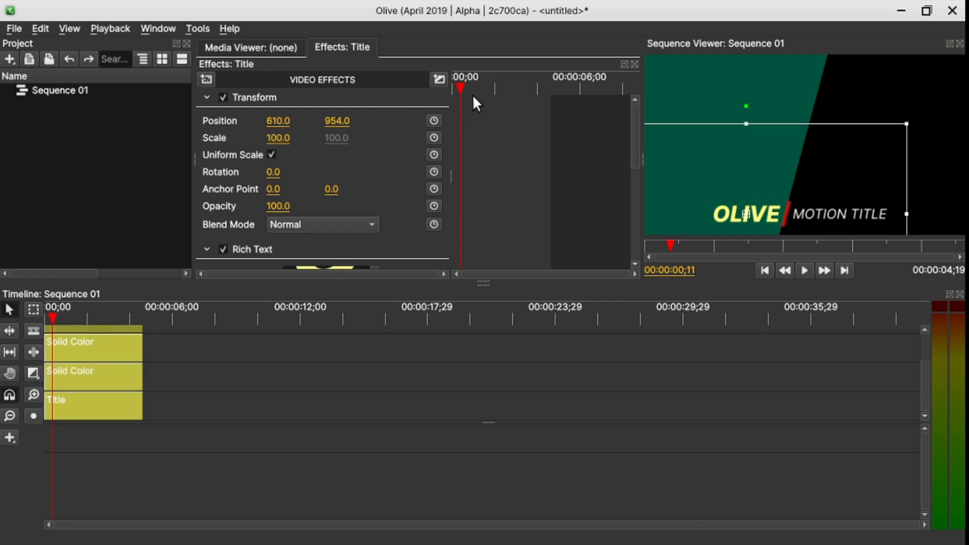
# Keyframe OLIVE's Position X to slide in from -280 to 610 by 00:00:00;22.
pyautogui.moveTo(278, 120); pyautogui.dragTo(192, 121)
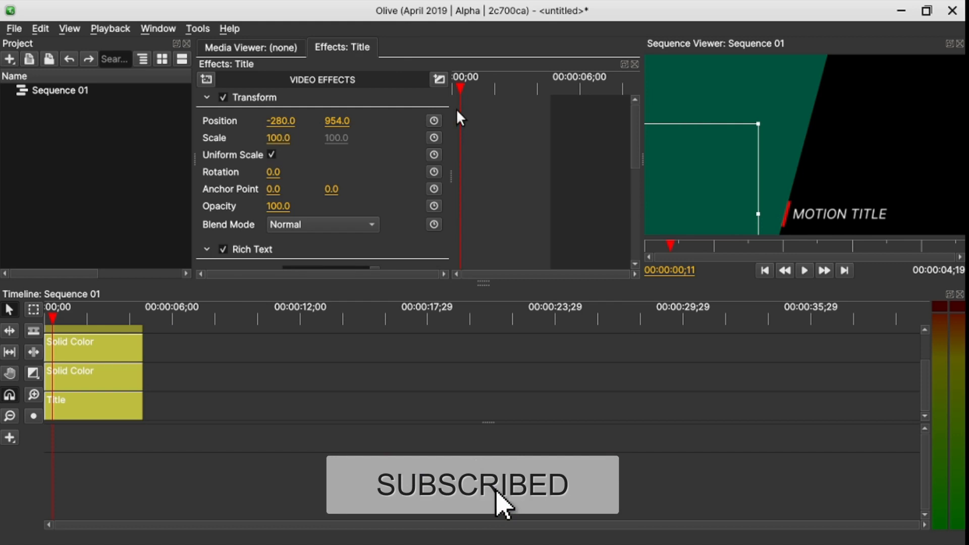
pyautogui.click(433, 121)
pyautogui.moveTo(460, 85); pyautogui.dragTo(466, 86)
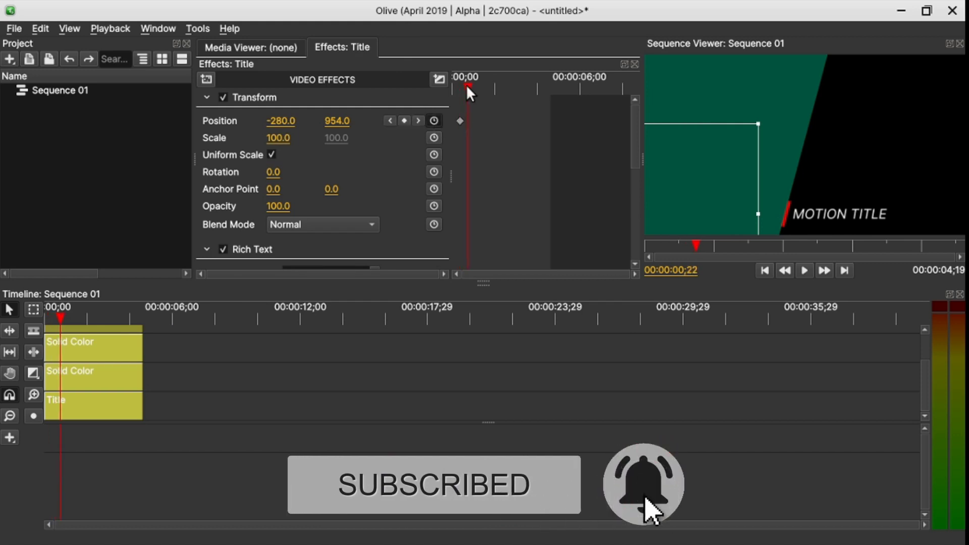
pyautogui.moveTo(280, 121); pyautogui.dragTo(369, 121)
pyautogui.moveTo(468, 86); pyautogui.dragTo(474, 88)
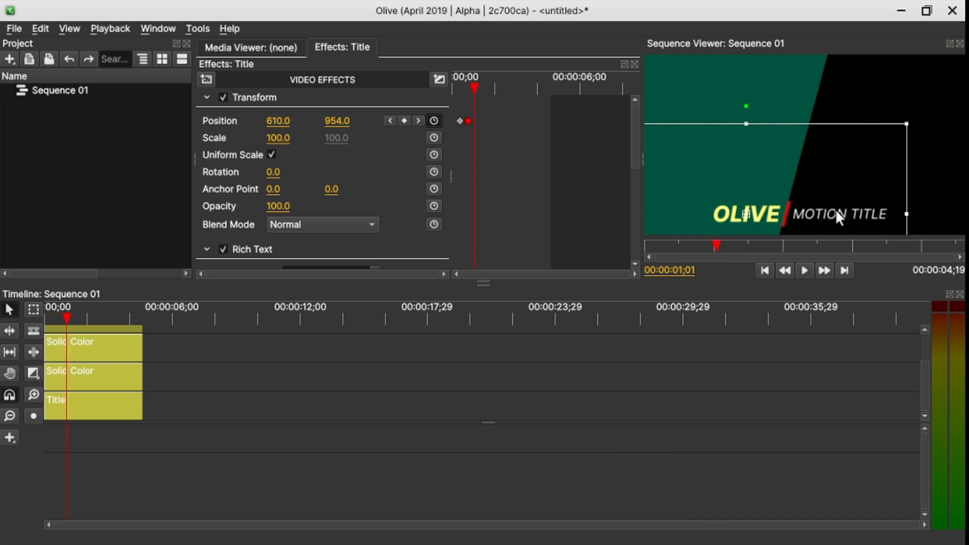
# Keyframe MOTION TITLE from X 534 to 1159 at 00:00:01;09, easing both title keyframes with Bezier.
pyautogui.click(123, 407)
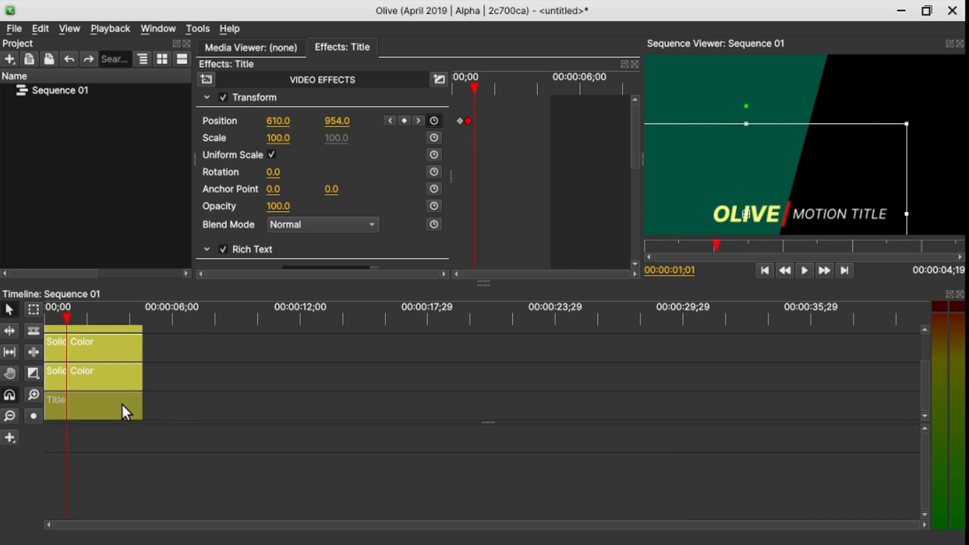
pyautogui.moveTo(278, 121); pyautogui.dragTo(212, 121)
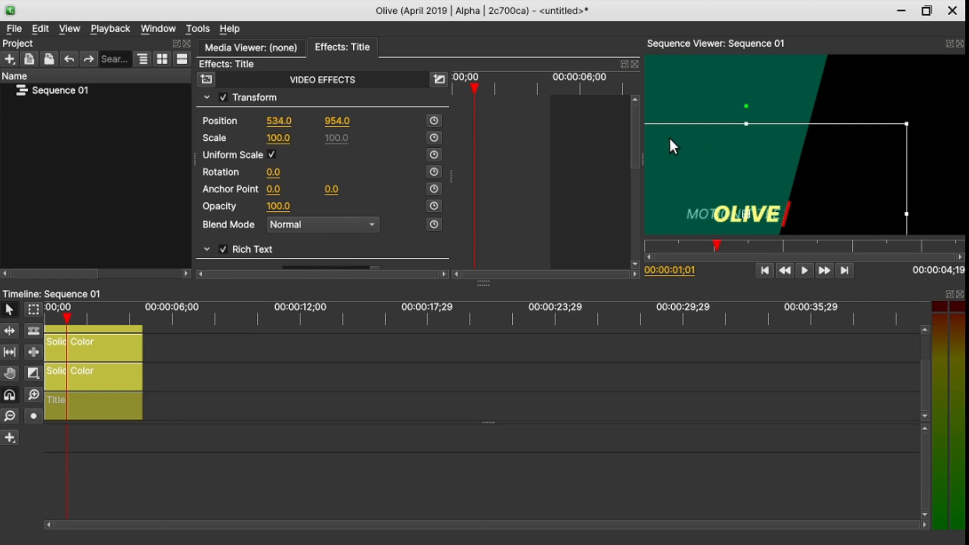
pyautogui.click(434, 121)
pyautogui.moveTo(476, 87); pyautogui.dragTo(479, 87)
pyautogui.moveTo(280, 121); pyautogui.dragTo(478, 119)
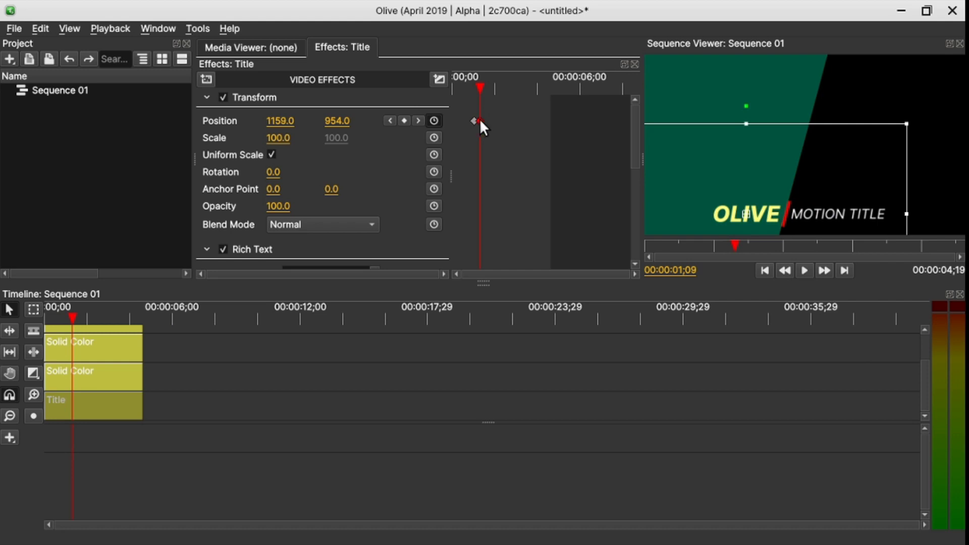
pyautogui.rightClick(479, 119)
pyautogui.click(510, 149)
pyautogui.moveTo(479, 122); pyautogui.dragTo(469, 120)
pyautogui.rightClick(468, 120)
pyautogui.click(498, 148)
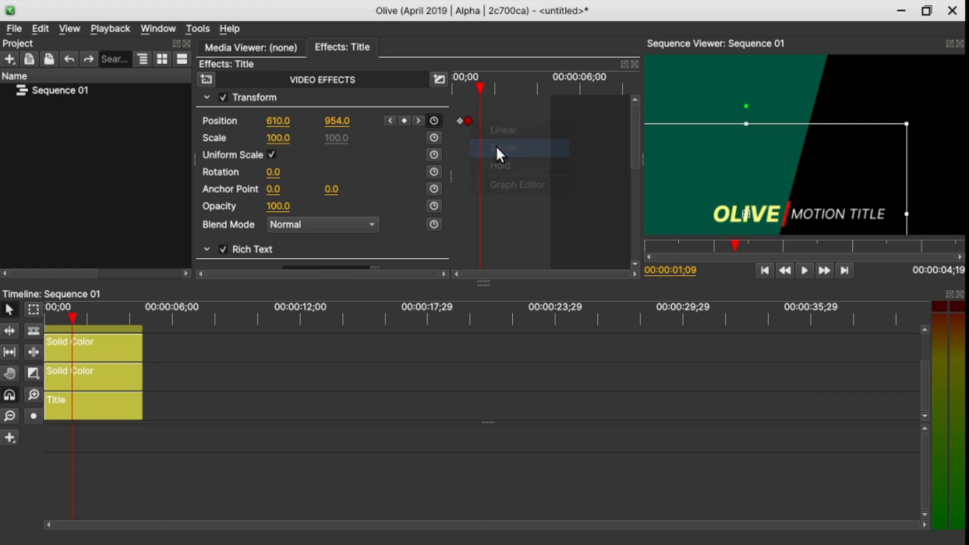
# Add a linear MOTION TITLE keyframe at 00:00:03;14 sliding it back to X 481.
pyautogui.moveTo(479, 87); pyautogui.dragTo(518, 91)
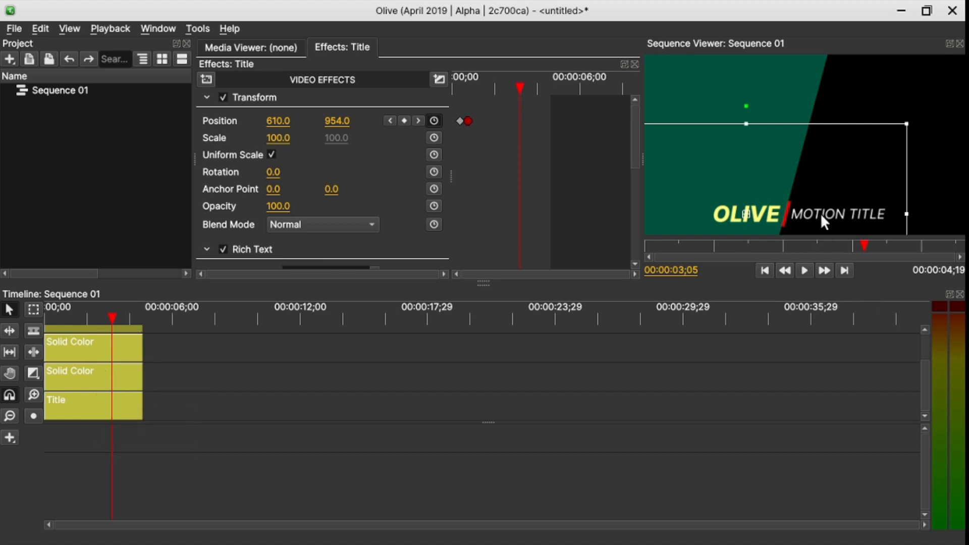
pyautogui.click(118, 400)
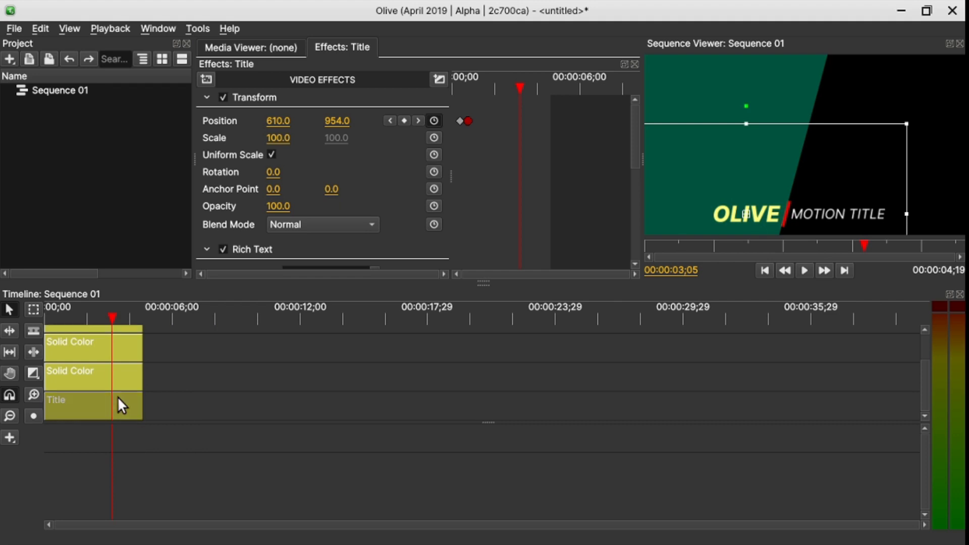
pyautogui.moveTo(522, 84); pyautogui.dragTo(525, 83)
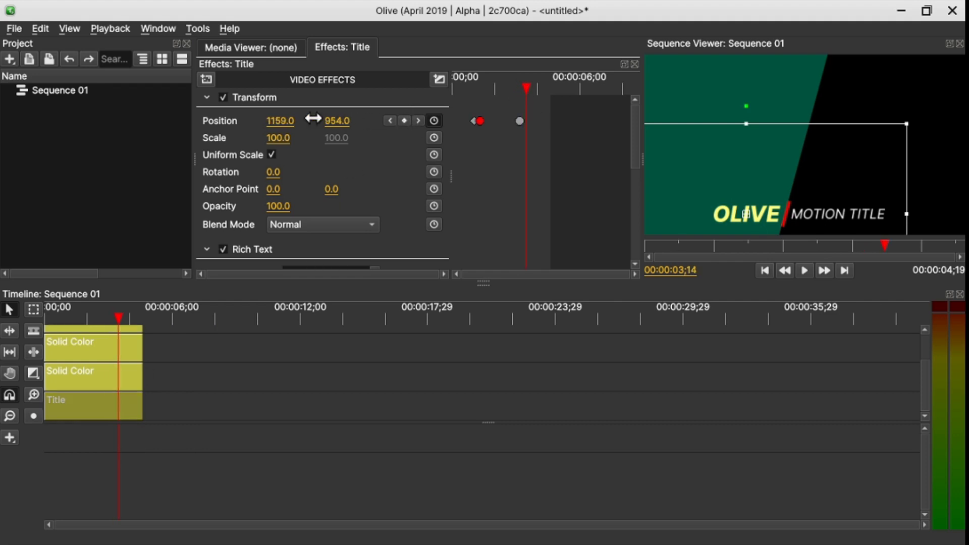
pyautogui.moveTo(278, 121); pyautogui.dragTo(180, 121)
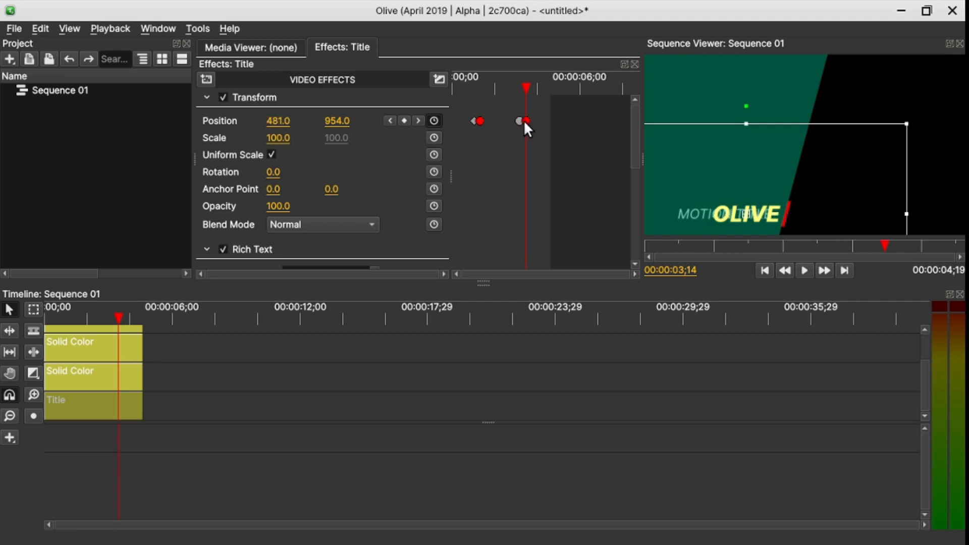
pyautogui.rightClick(524, 122)
pyautogui.click(541, 130)
pyautogui.moveTo(525, 87); pyautogui.dragTo(532, 88)
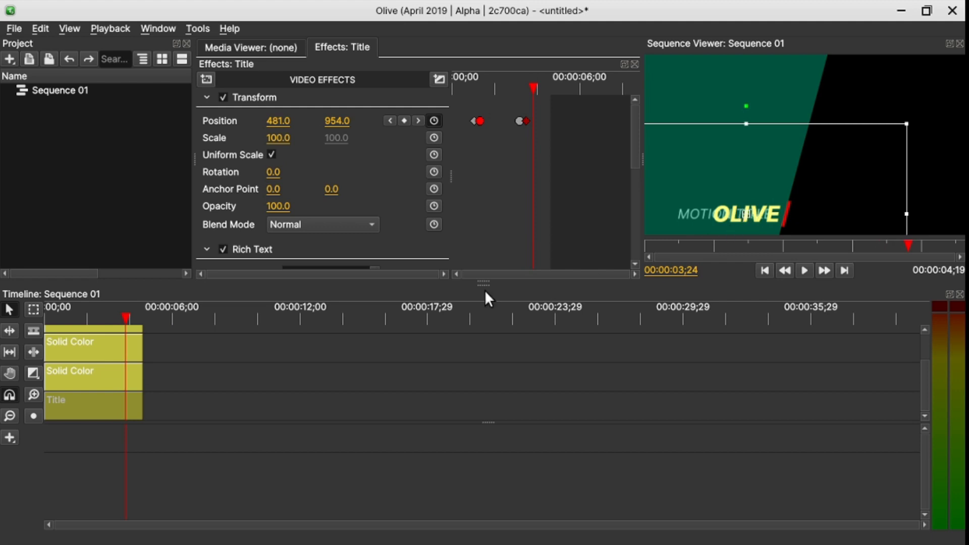
# Keyframe OLIVE's Position to exit left to X -307 at 00:00:04;04 with linear interpolation.
pyautogui.click(93, 331)
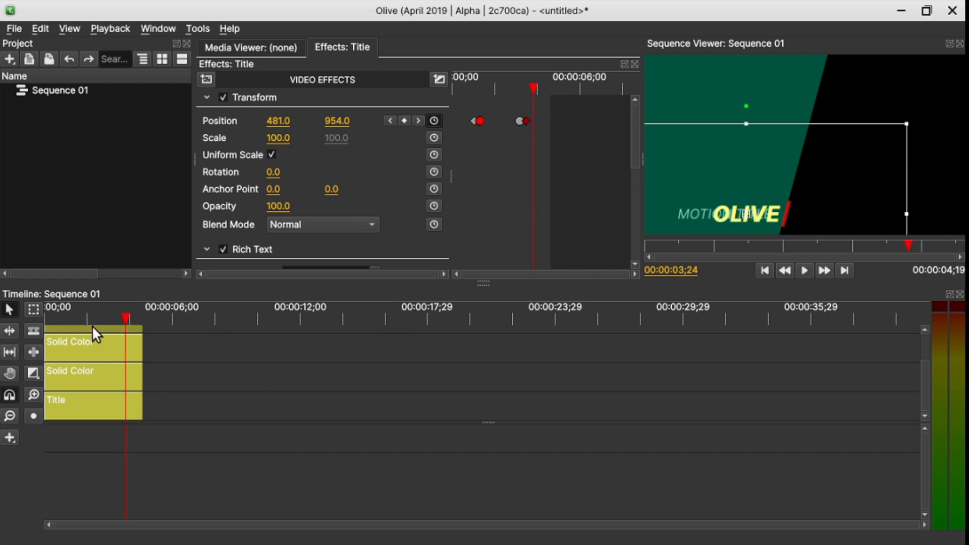
pyautogui.click(404, 122)
pyautogui.moveTo(534, 86); pyautogui.dragTo(538, 87)
pyautogui.moveTo(285, 118); pyautogui.dragTo(10, 119)
pyautogui.rightClick(540, 120)
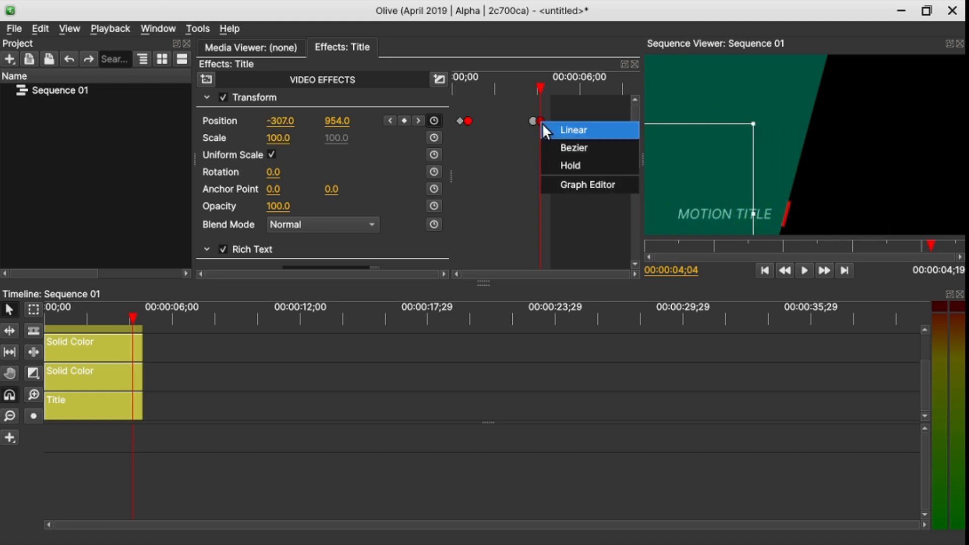
pyautogui.click(559, 130)
pyautogui.click(541, 86)
pyautogui.moveTo(541, 87); pyautogui.dragTo(546, 87)
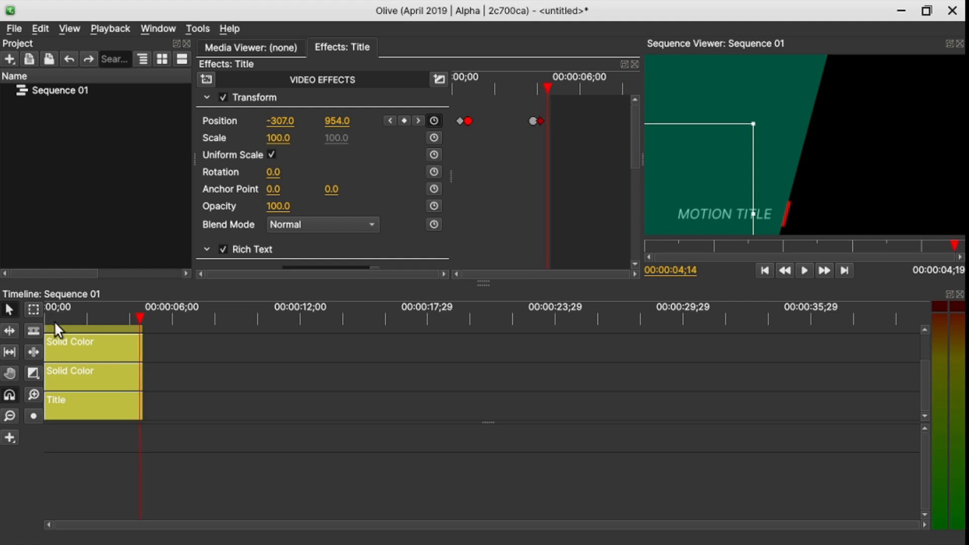
pyautogui.click(96, 376)
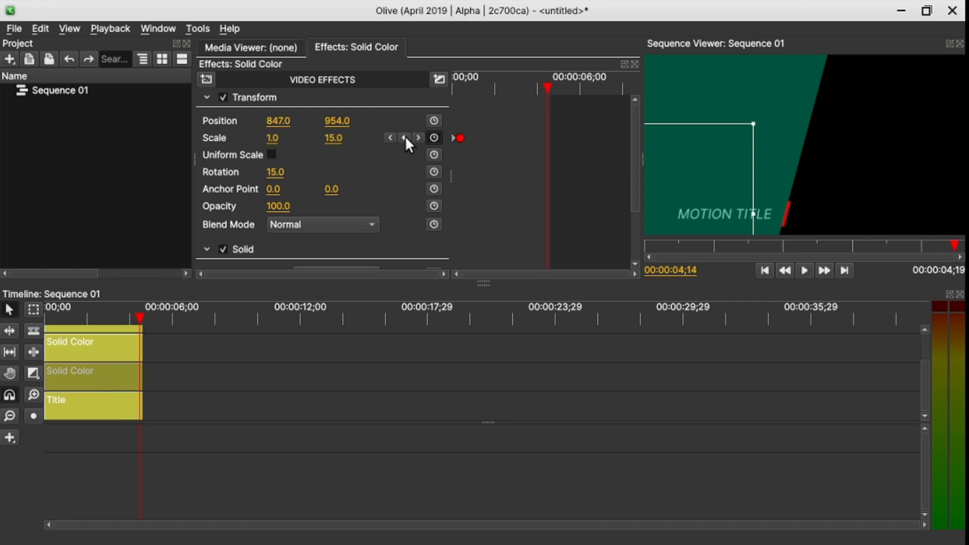
# Add a Scale X keyframe of 0.0 at 00:00:04;24 on the red bar.
pyautogui.moveTo(547, 87); pyautogui.dragTo(555, 87)
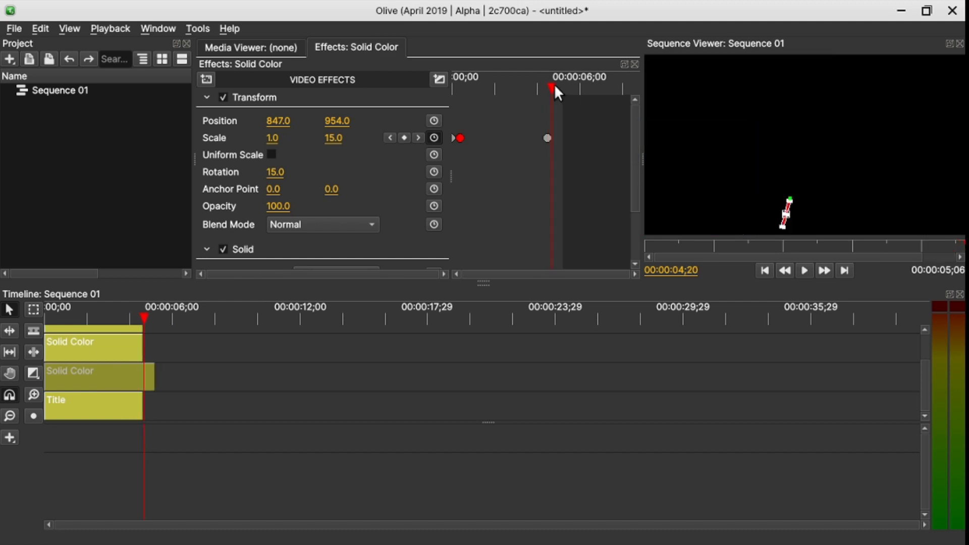
pyautogui.click(268, 140)
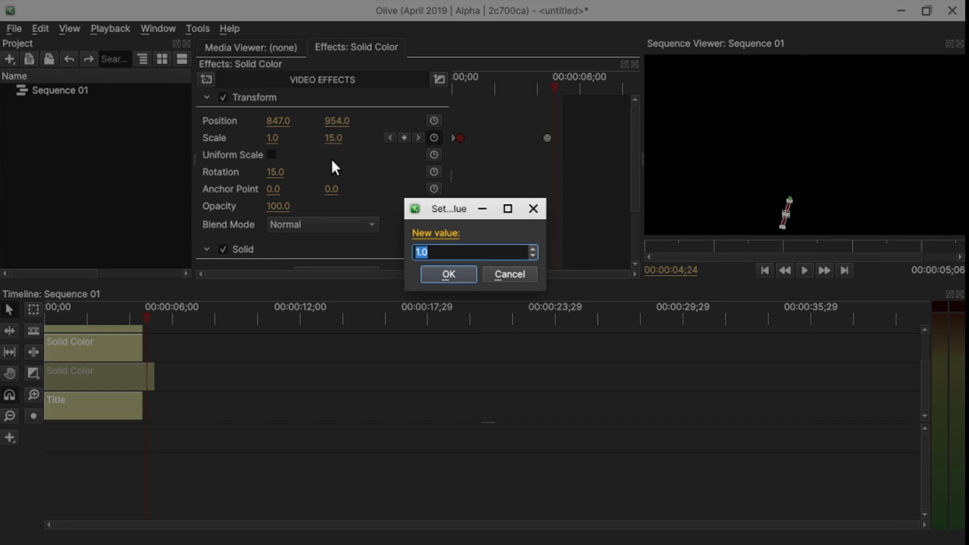
pyautogui.write('0')
pyautogui.press('Return')
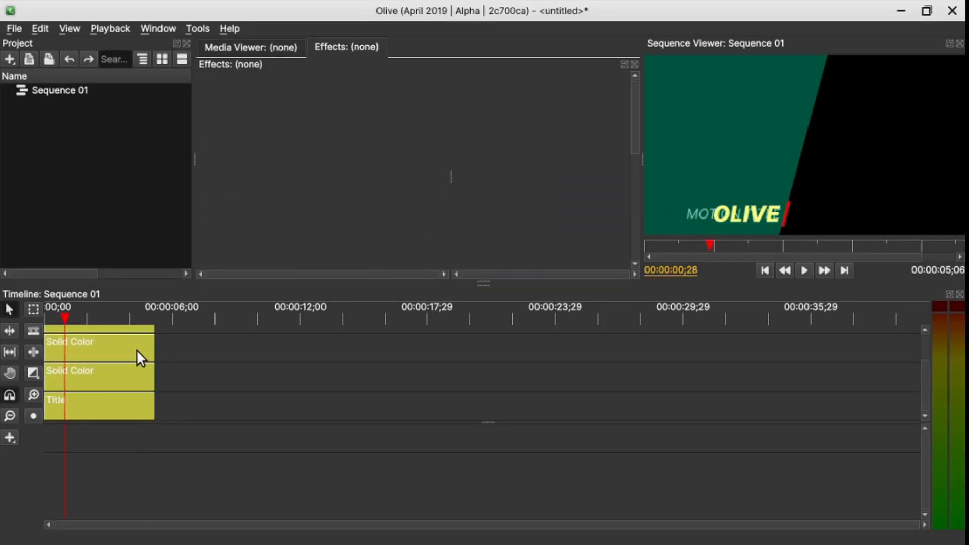
# Set the top Solid Color clip's opacity to 100.0.
pyautogui.click(135, 350)
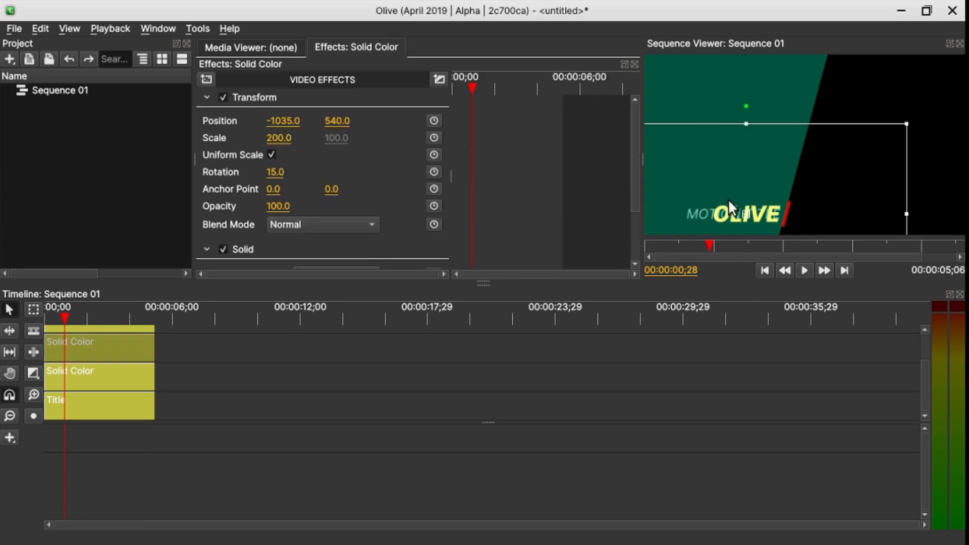
pyautogui.scroll(-3, 281, 202)
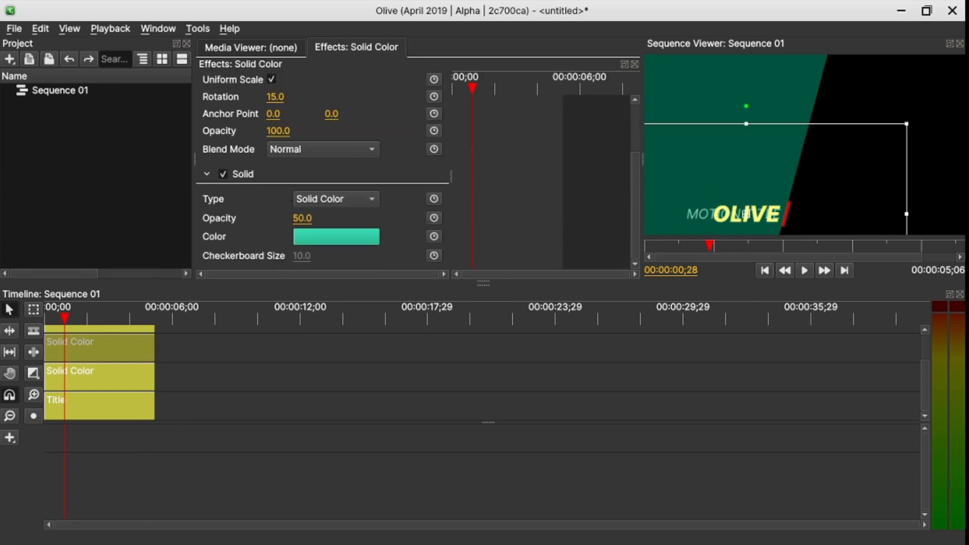
pyautogui.click(302, 218)
pyautogui.write('100')
pyautogui.press('Return')
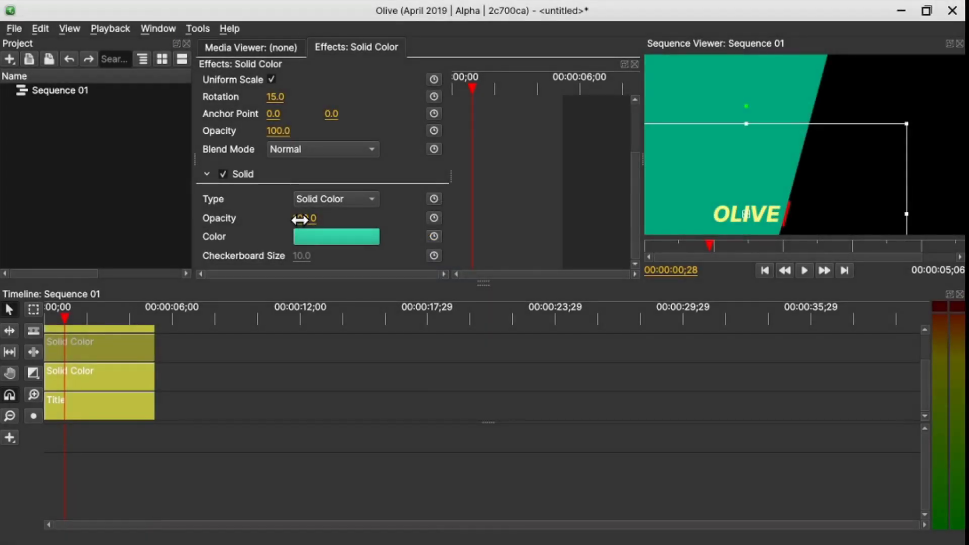
# Change the solid's colour to black and play the animation from the start.
pyautogui.click(312, 233)
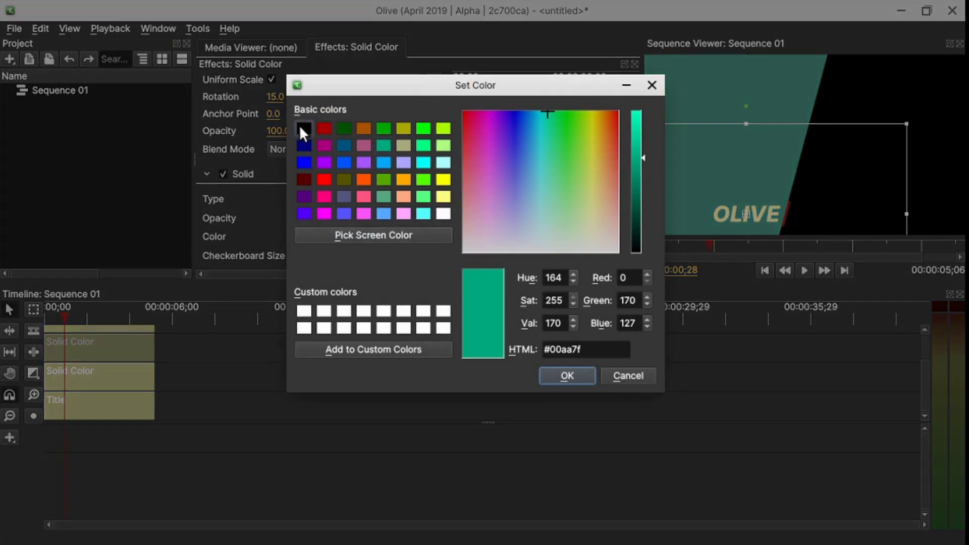
pyautogui.click(303, 128)
pyautogui.click(560, 375)
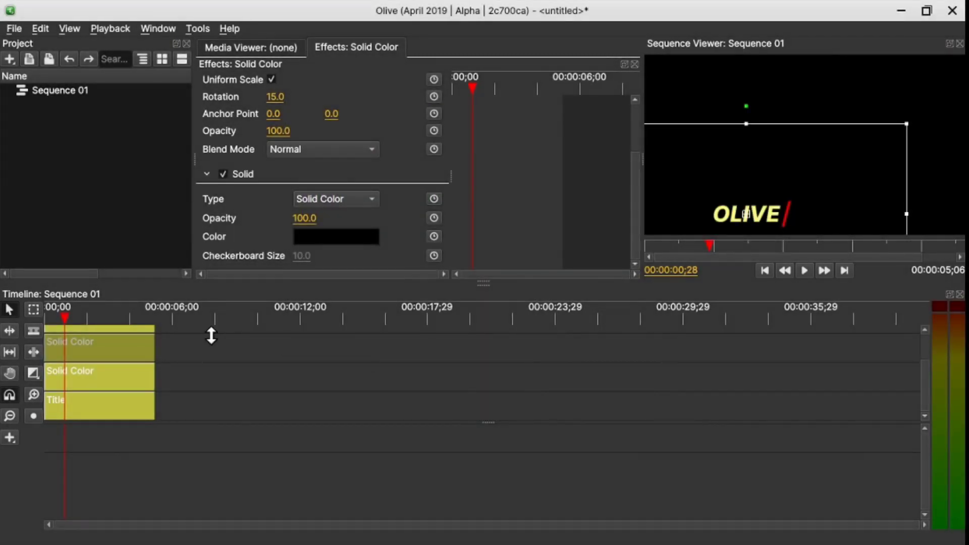
pyautogui.moveTo(66, 320); pyautogui.dragTo(33, 319)
pyautogui.press('space')
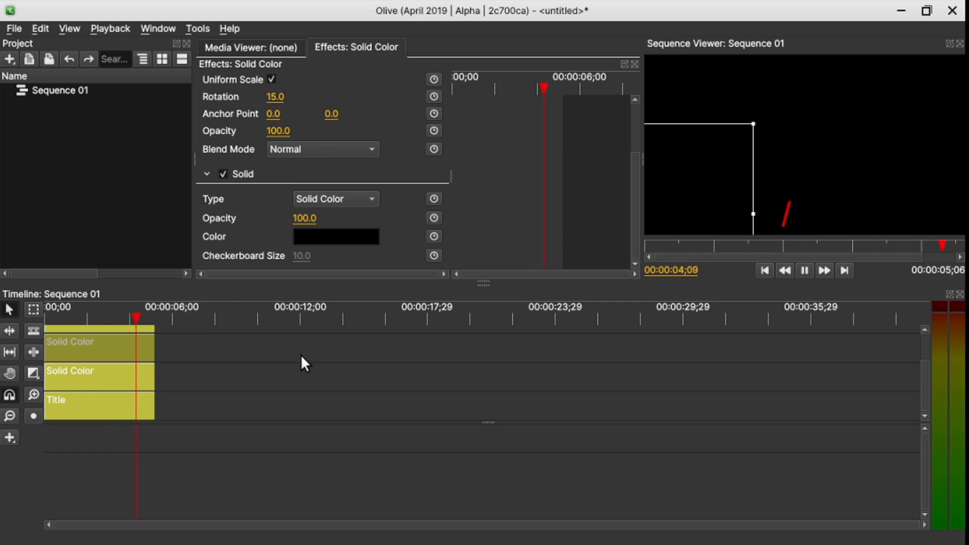
# Stop playback and nest the three title clips into Nested Sequence 01.
pyautogui.press('space')
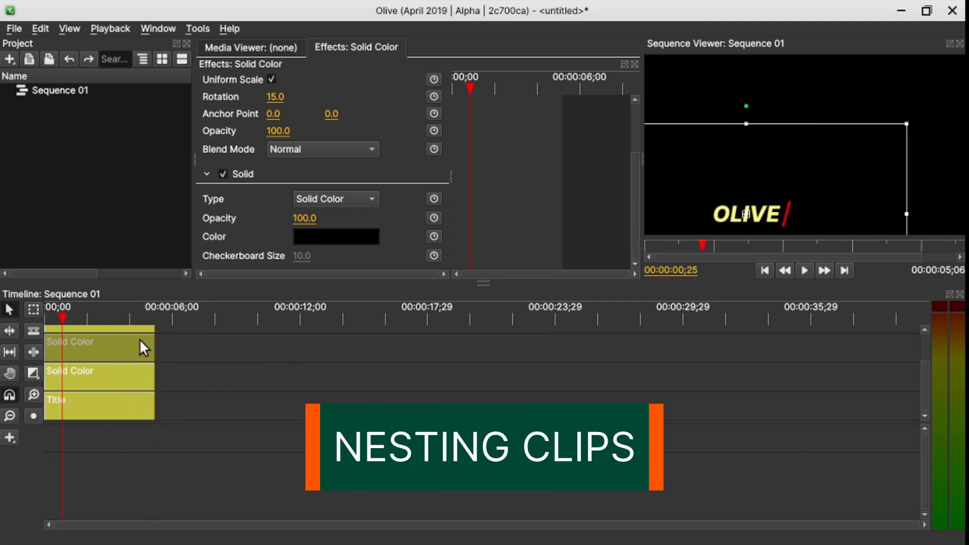
pyautogui.moveTo(160, 326); pyautogui.dragTo(120, 411)
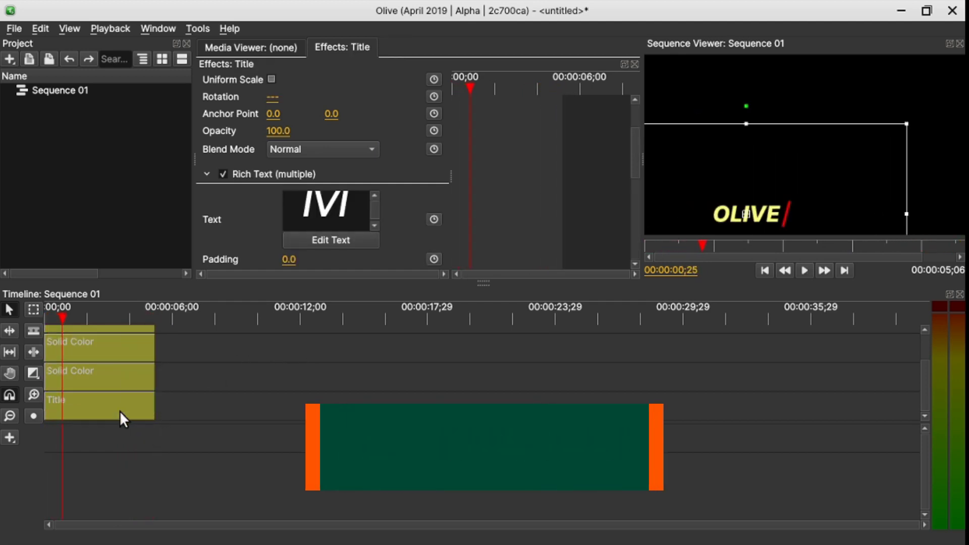
pyautogui.rightClick(120, 411)
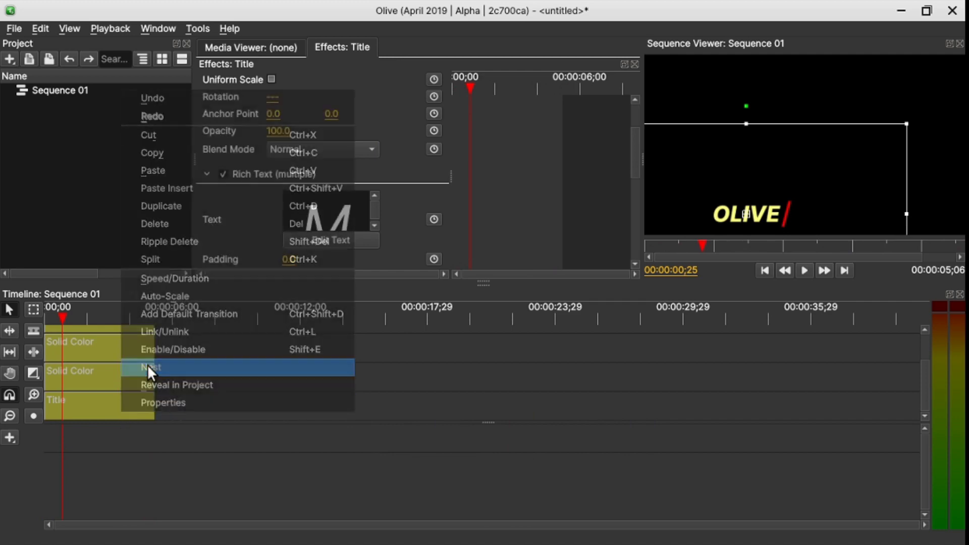
pyautogui.click(147, 364)
# Delete the nested audio clip and move the nested video clip up one track.
pyautogui.click(120, 410)
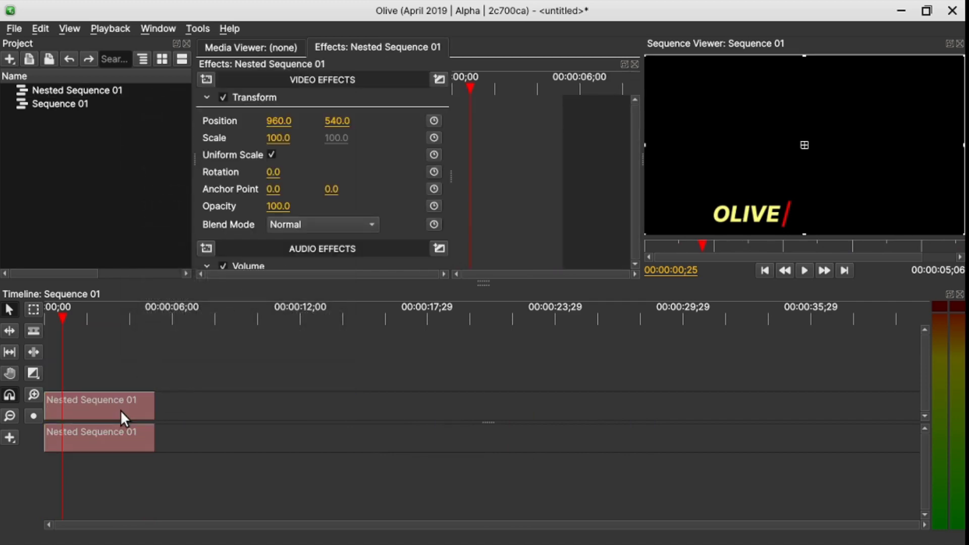
pyautogui.click(138, 440)
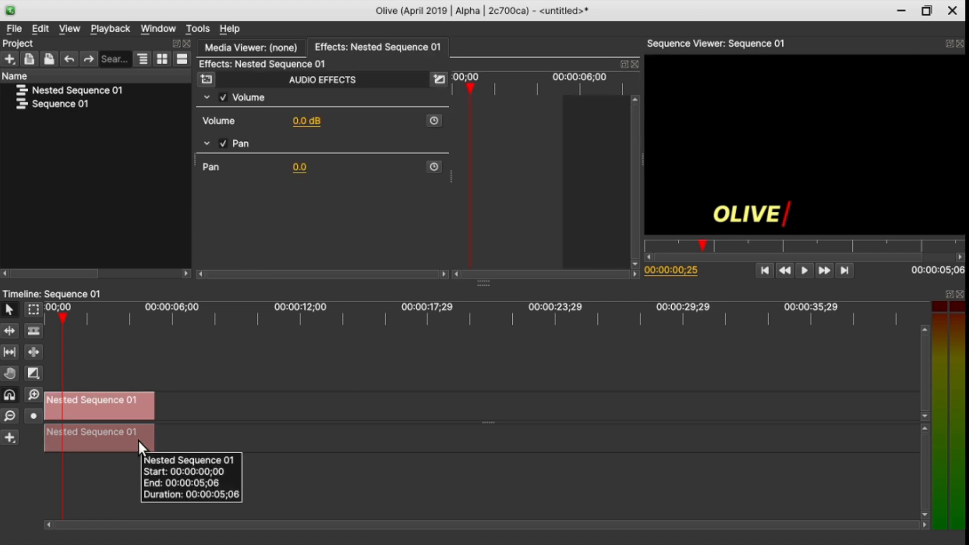
pyautogui.press('Delete')
pyautogui.moveTo(111, 397); pyautogui.dragTo(109, 382)
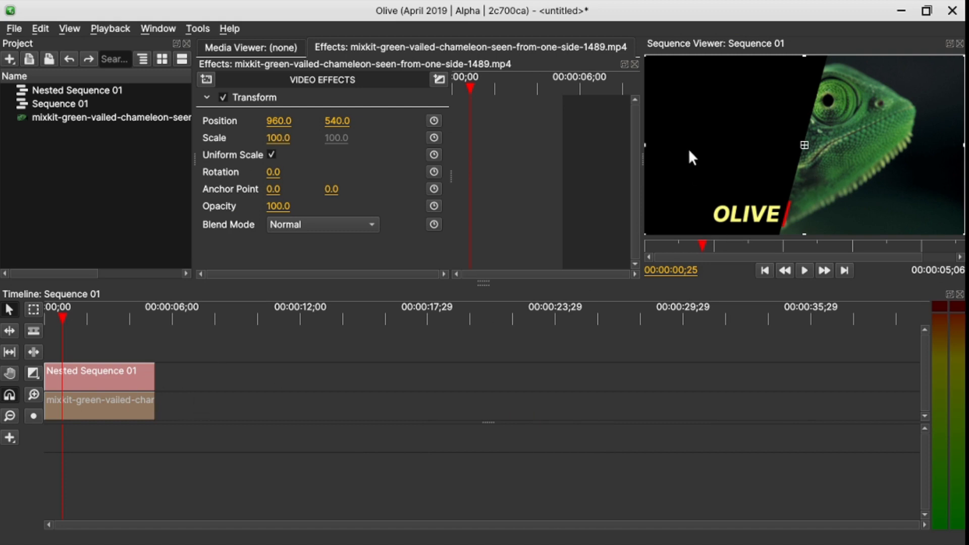
# Apply a Keying > Luma Key effect to Nested Sequence 01.
pyautogui.click(76, 371)
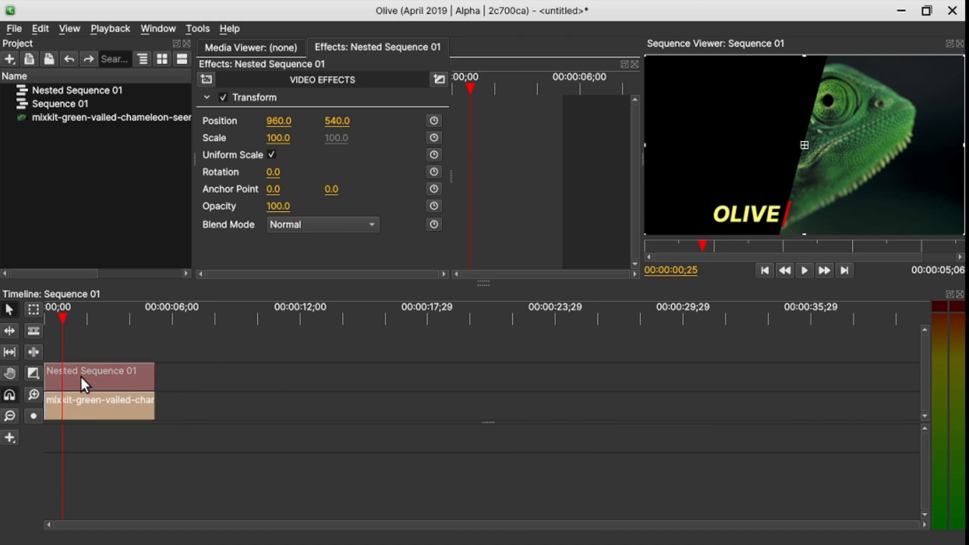
pyautogui.click(204, 80)
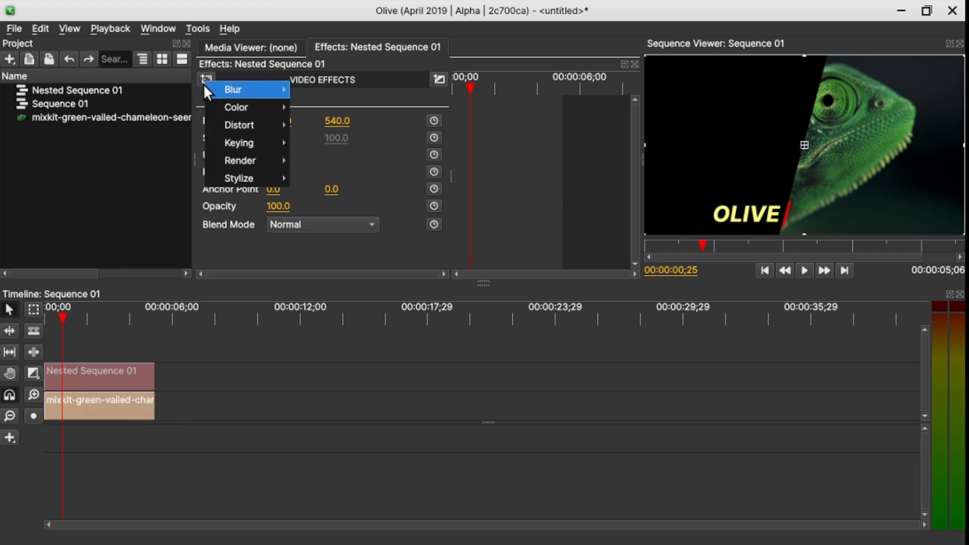
pyautogui.moveTo(241, 143)
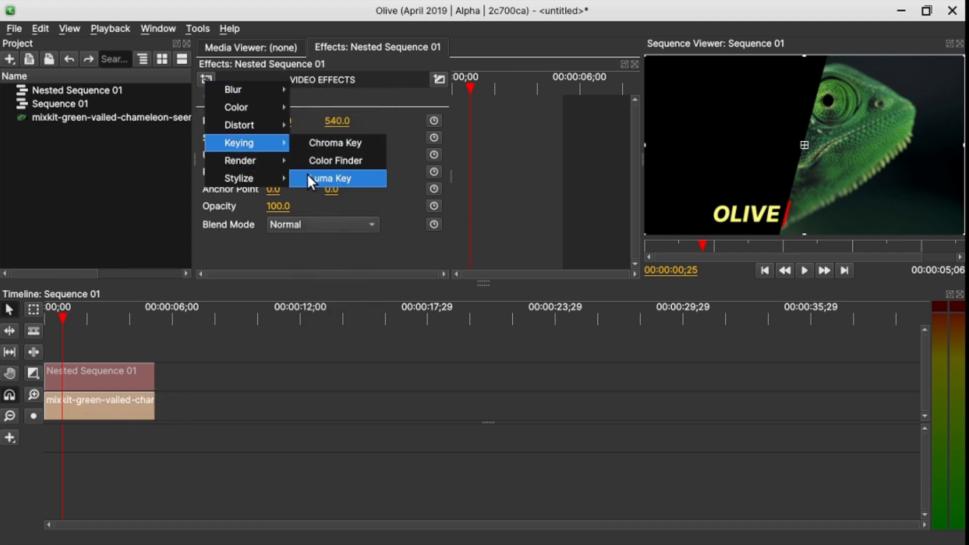
pyautogui.click(330, 178)
# Set the Luma Key Upper Limit to 0.0 and play the composite from the start.
pyautogui.scroll(-2, 335, 189)
pyautogui.click(305, 237)
pyautogui.write('0')
pyautogui.press('Return')
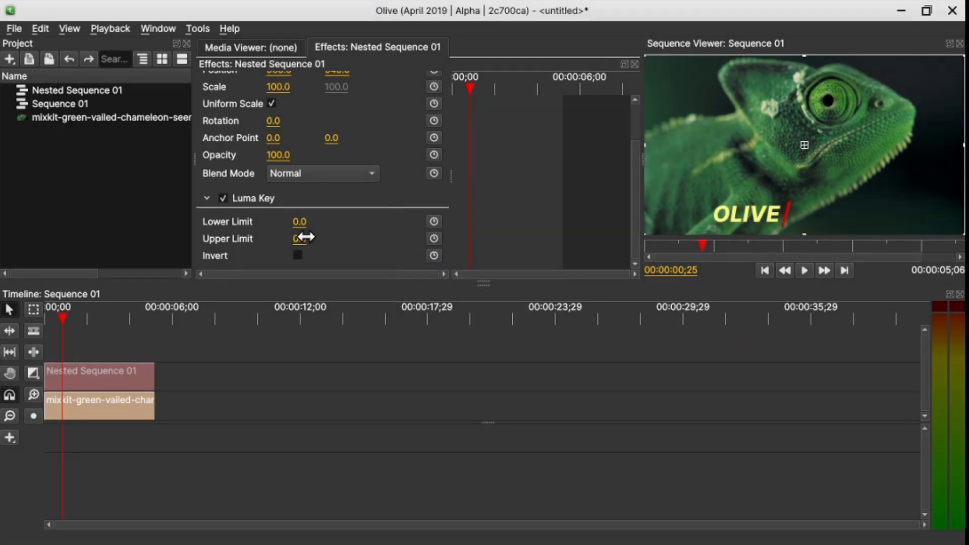
pyautogui.moveTo(59, 311); pyautogui.dragTo(25, 311)
pyautogui.press('space')
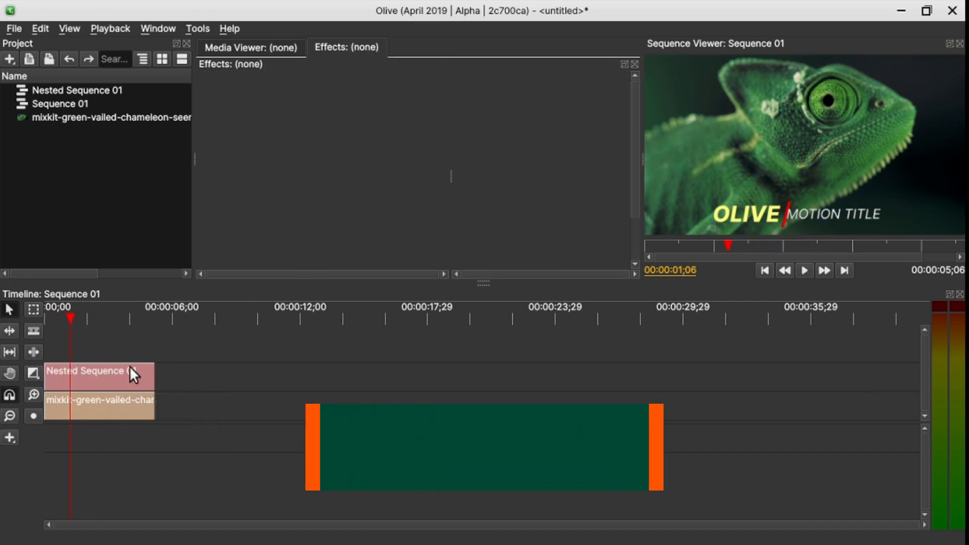
pyautogui.doubleClick(120, 374)
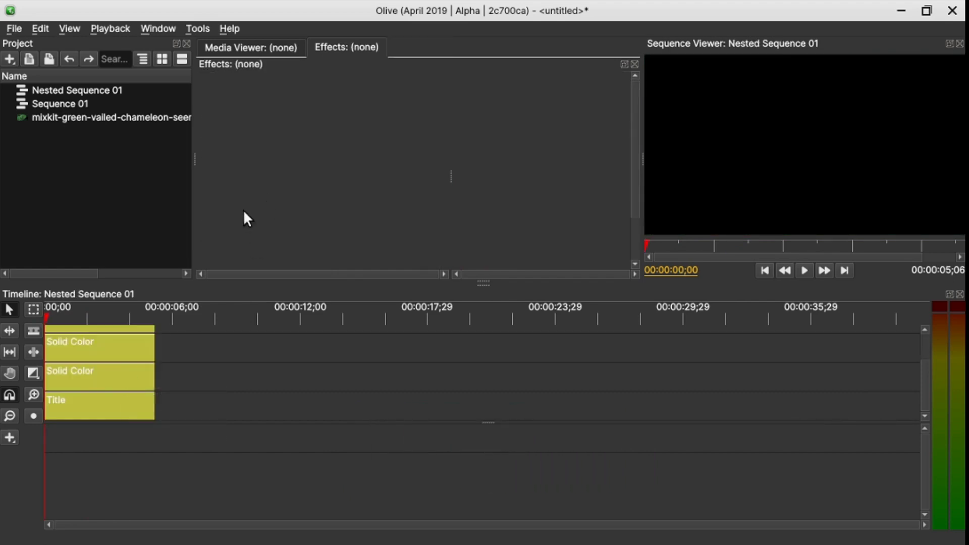
pyautogui.moveTo(176, 325); pyautogui.dragTo(146, 409)
pyautogui.click(190, 381)
pyautogui.moveTo(74, 90)
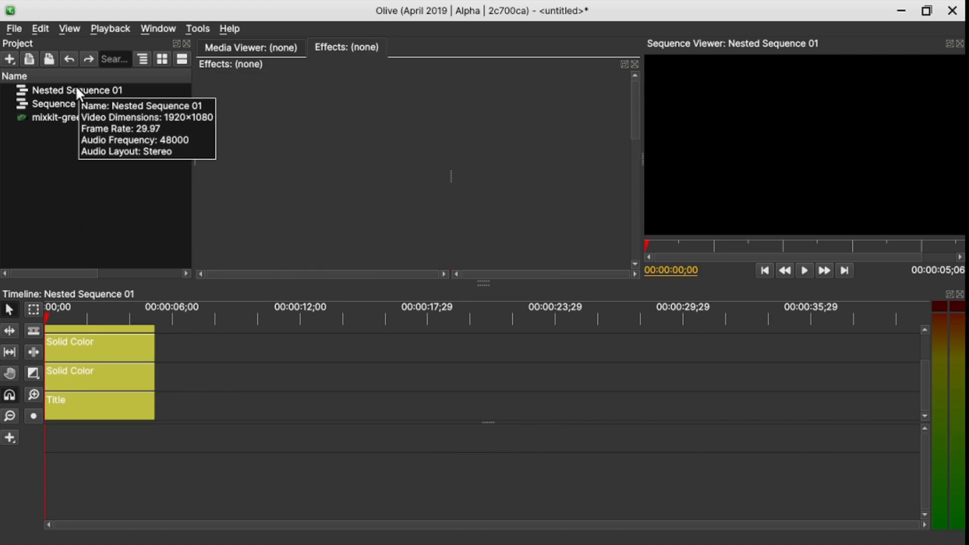
pyautogui.doubleClick(63, 103)
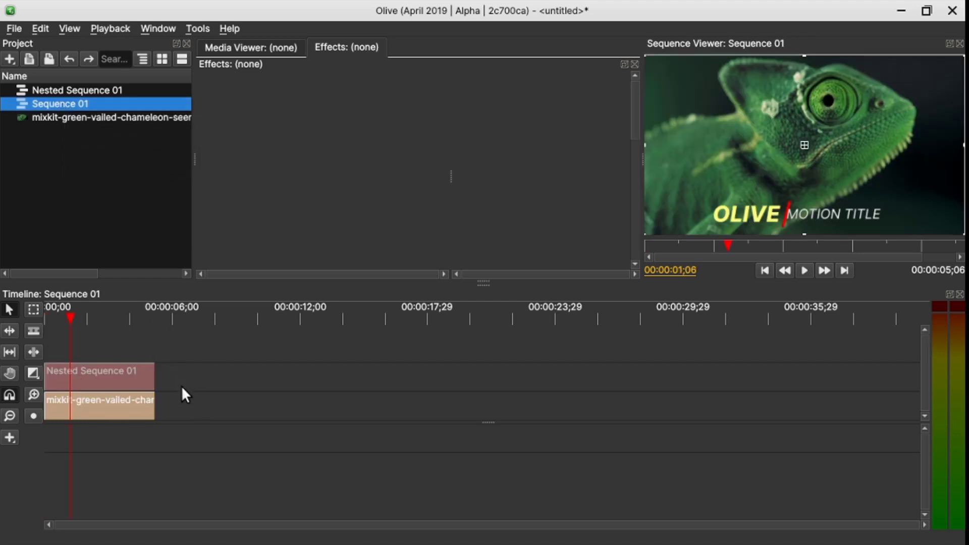
pyautogui.press('space')
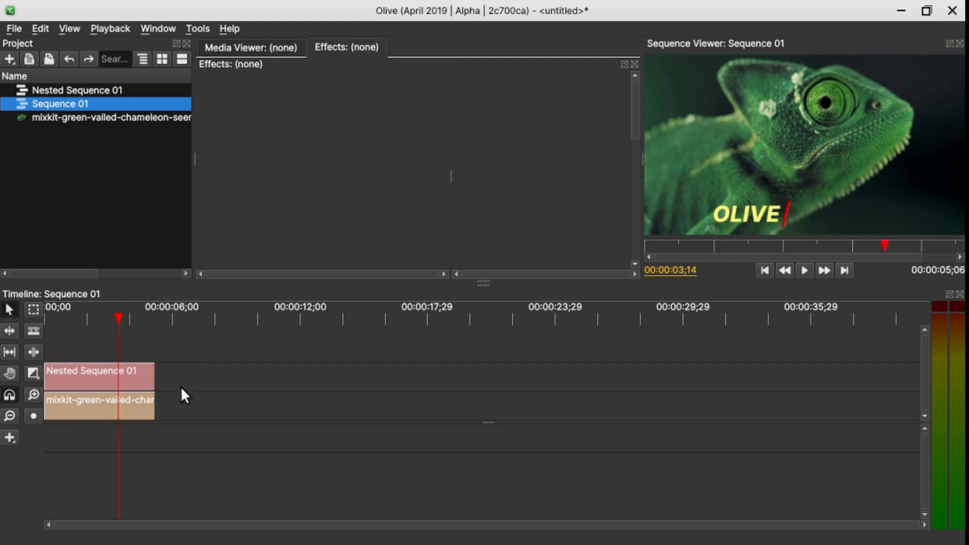